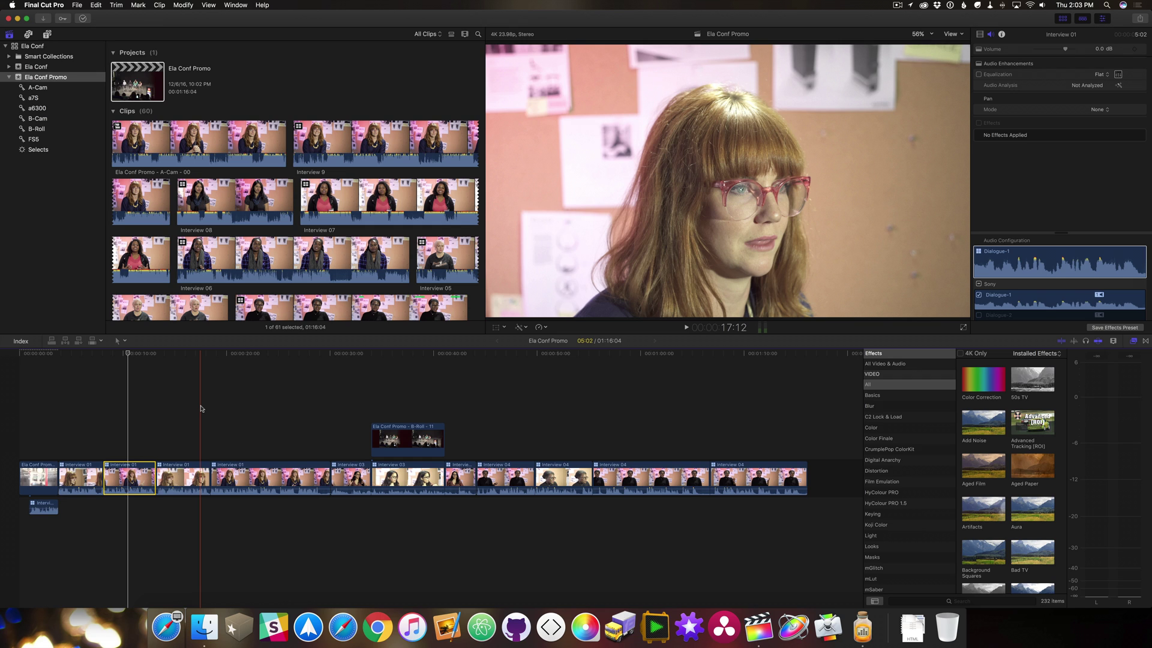
# Export the Ela Conf Promo project via File > Export XML as version 1.5 into XML Outputs.
pyautogui.click(133, 83)
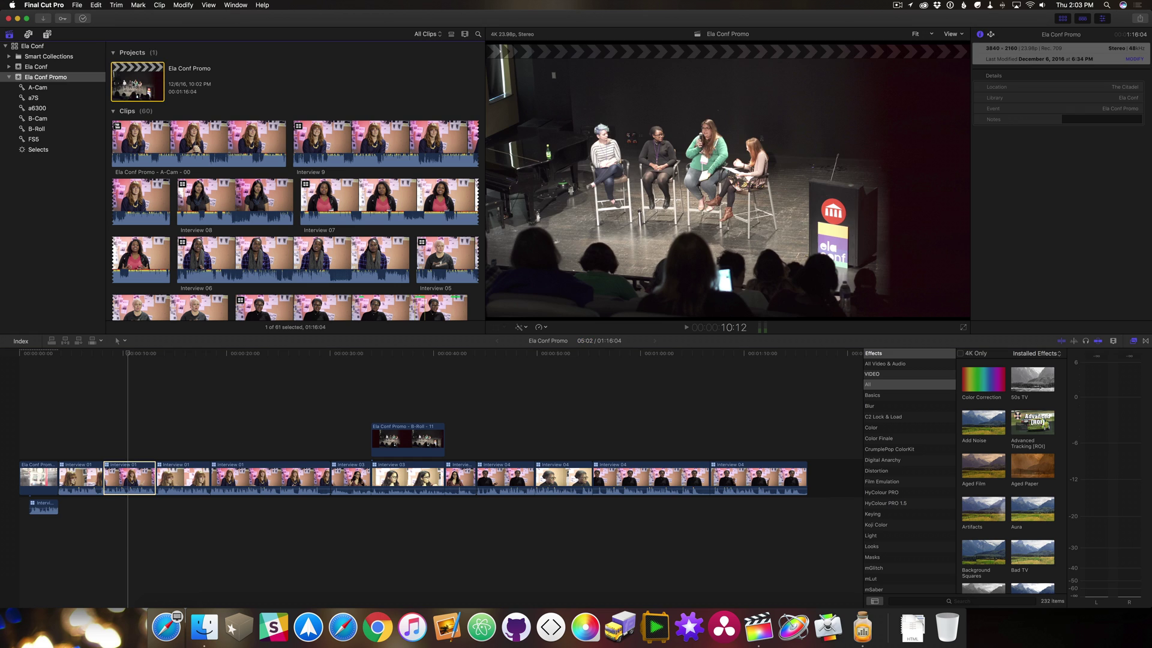
pyautogui.click(77, 6)
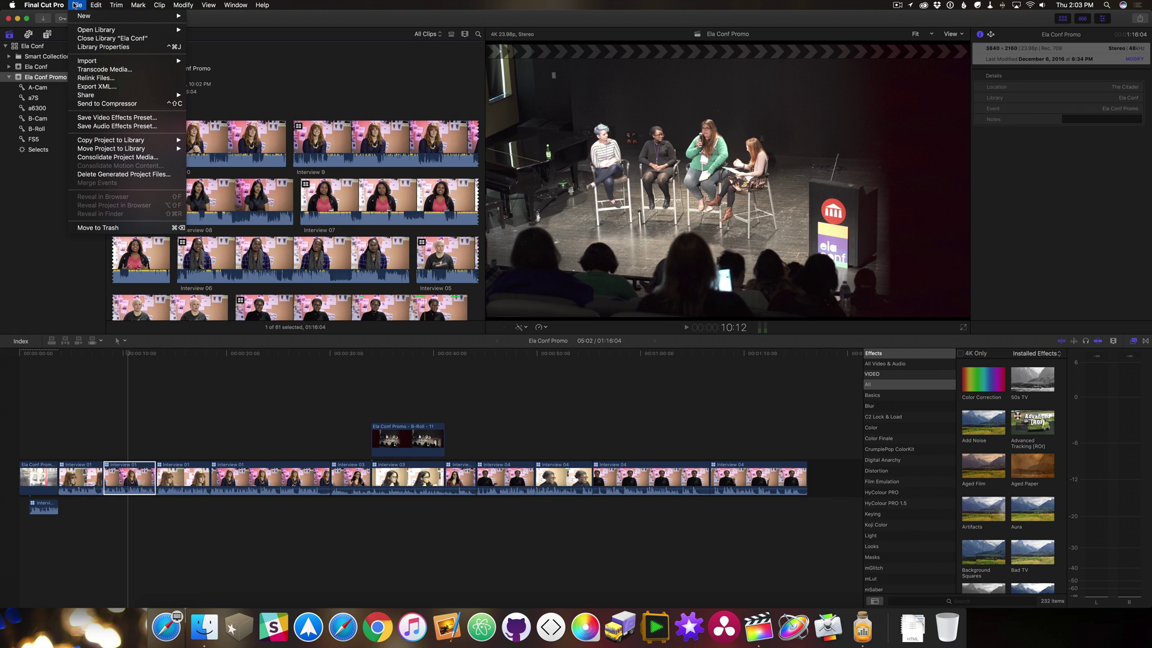
pyautogui.click(90, 87)
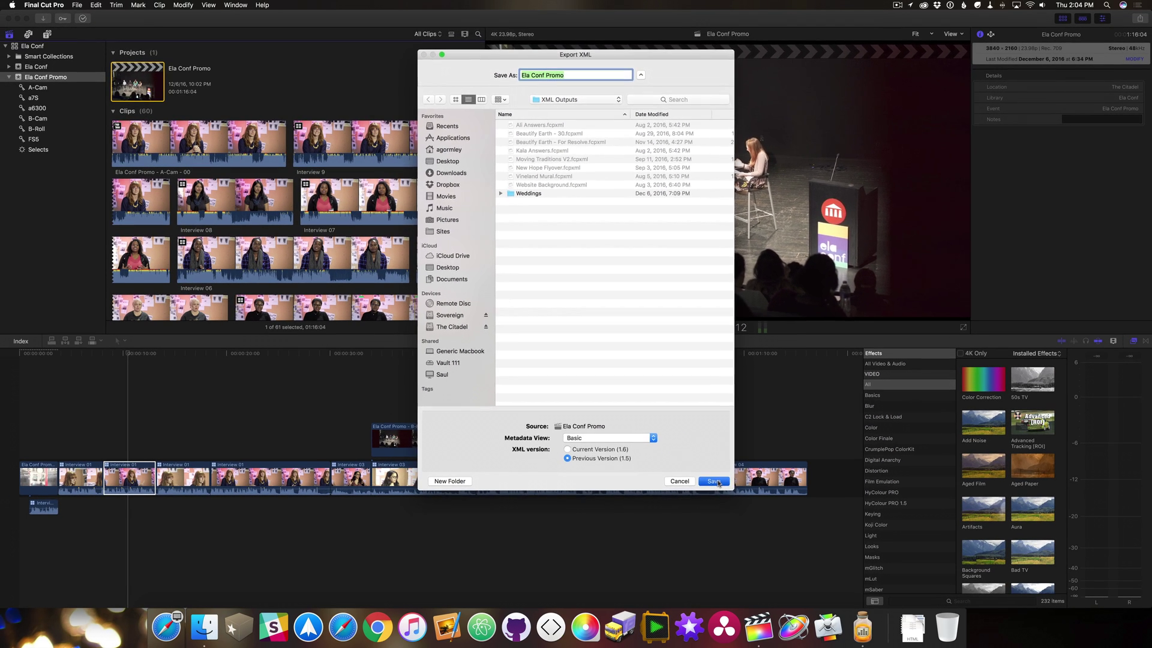
pyautogui.click(773, 622)
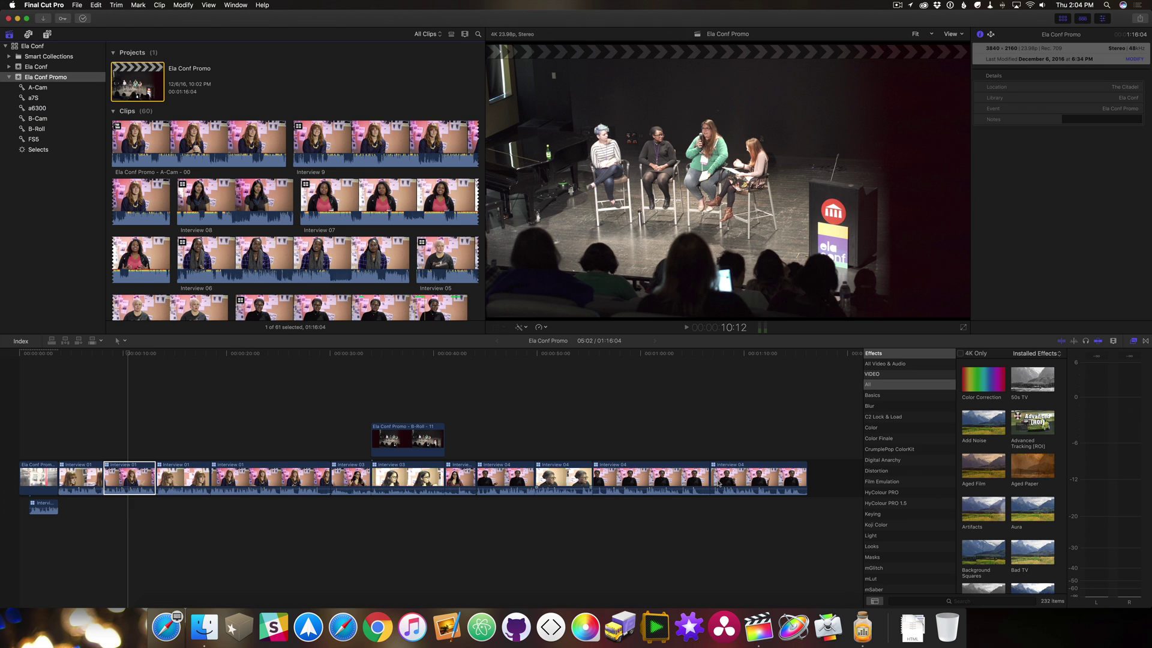
# Launch DaVinci Resolve under the administrator profile and open Untitled Project from the Project Manager.
pyautogui.click(724, 626)
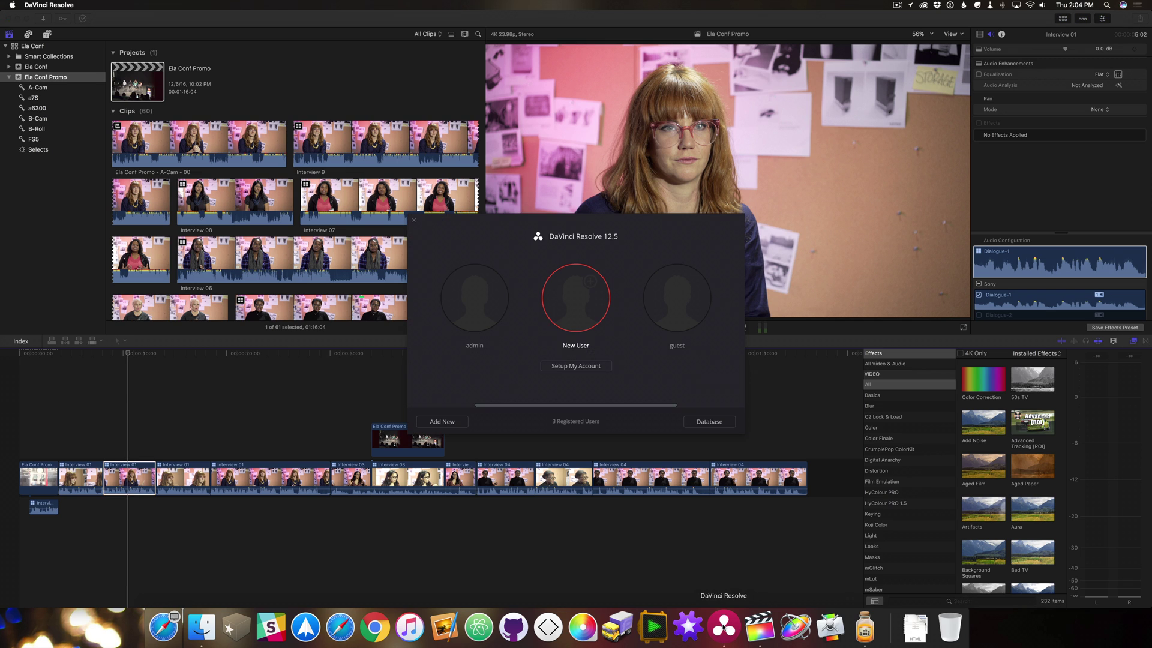
pyautogui.click(469, 302)
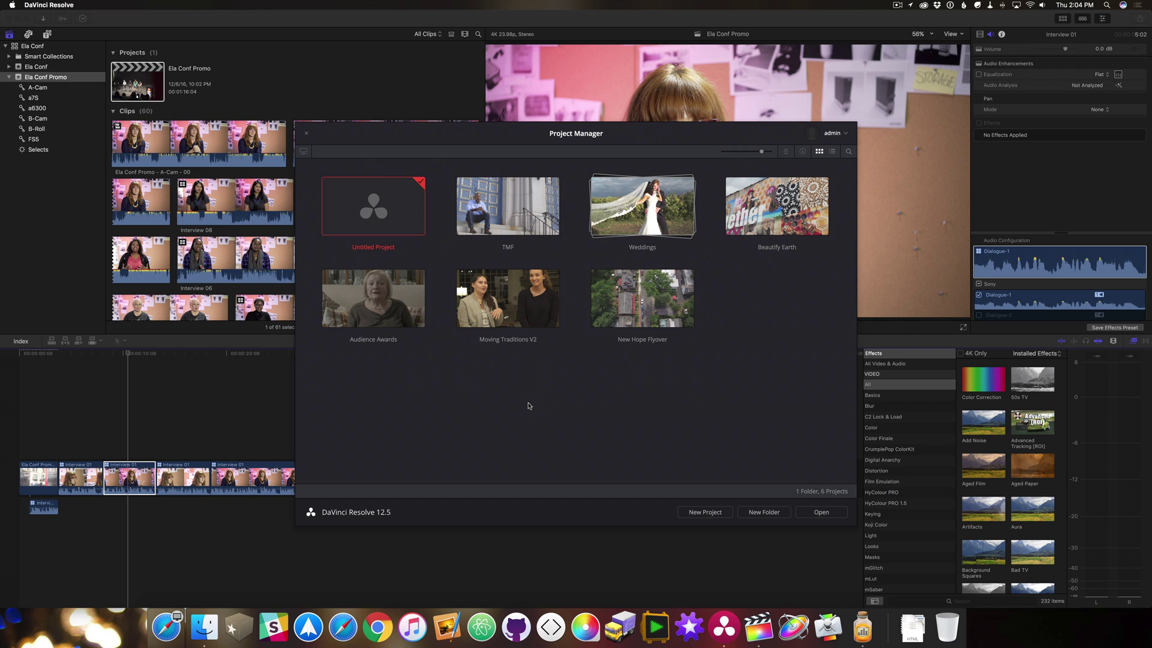
pyautogui.doubleClick(385, 212)
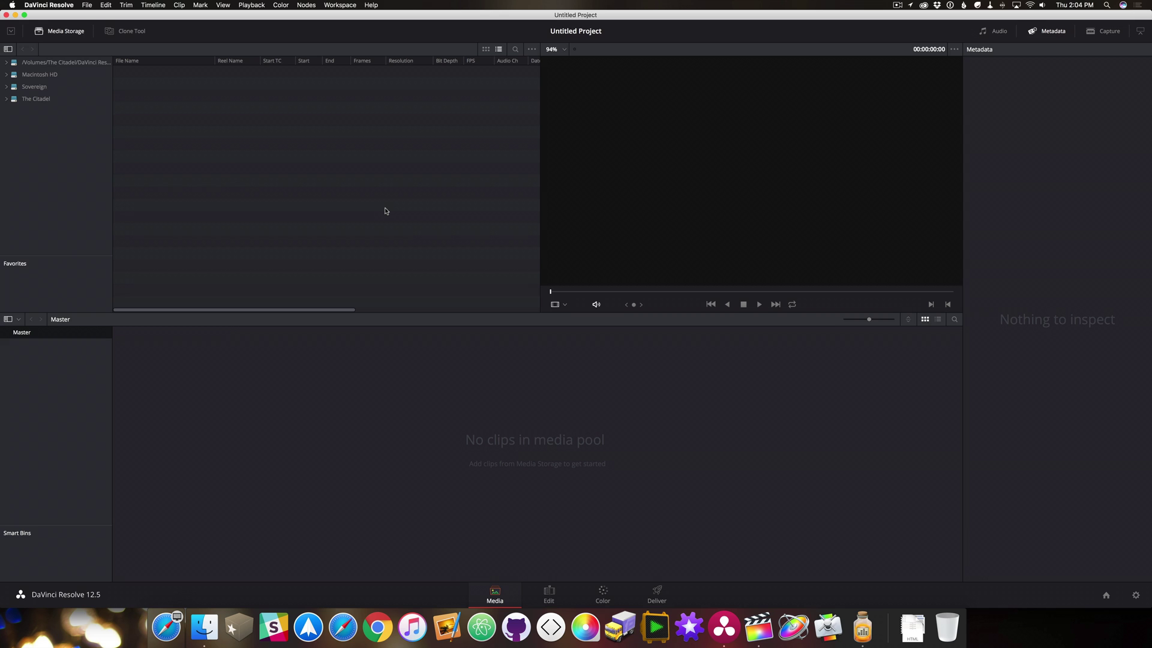
# Import Ela Conf Promo.fcpxml through File > Import AAF, EDL, XML, accepting the Load XML settings.
pyautogui.click(87, 5)
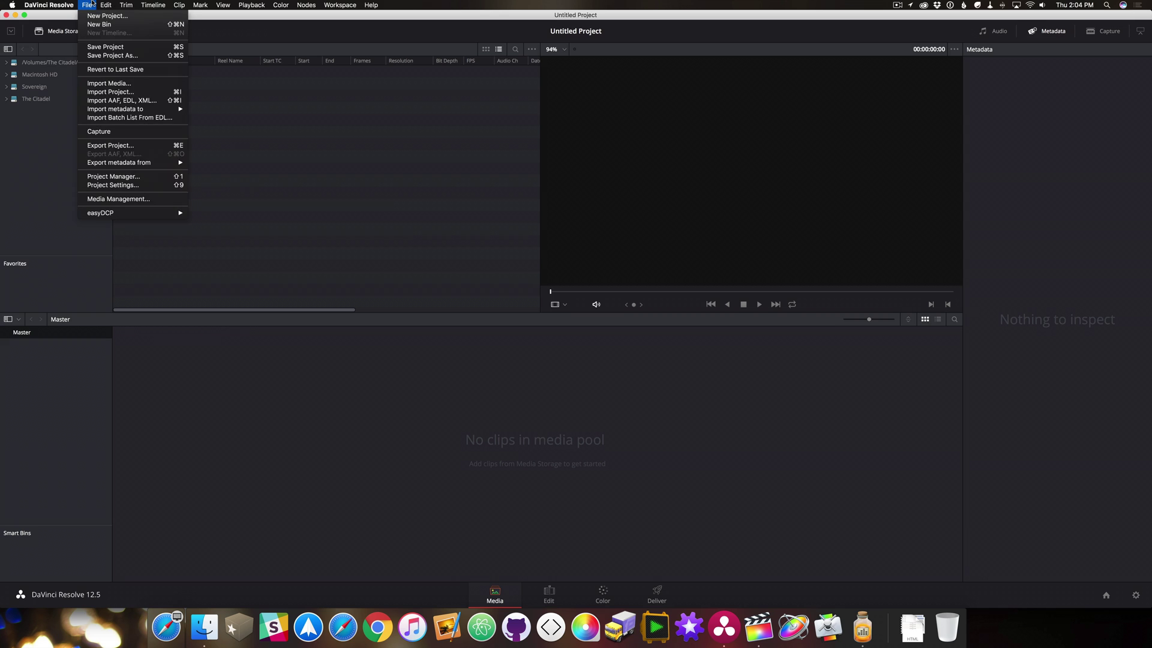
pyautogui.click(133, 103)
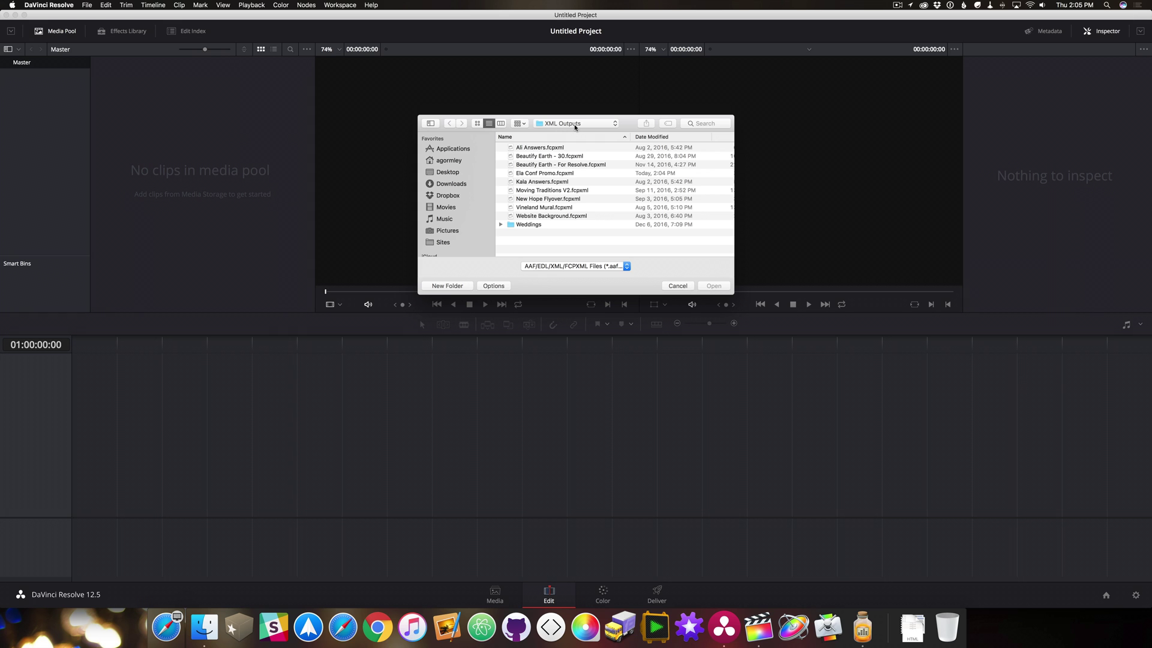
pyautogui.click(564, 172)
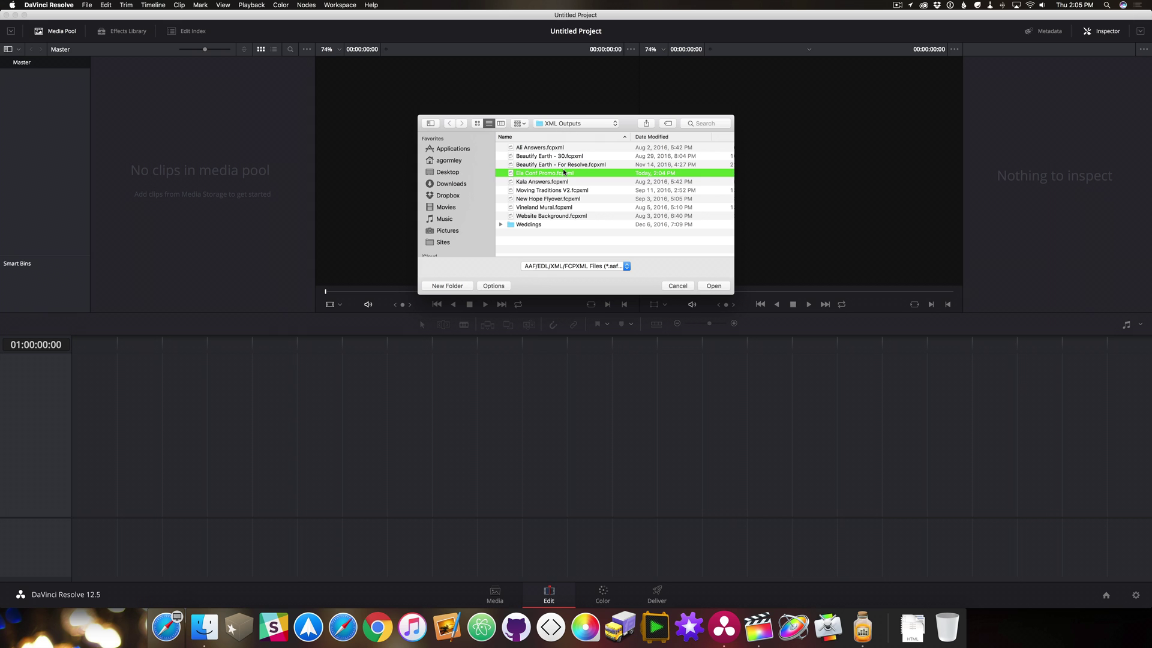
pyautogui.click(709, 287)
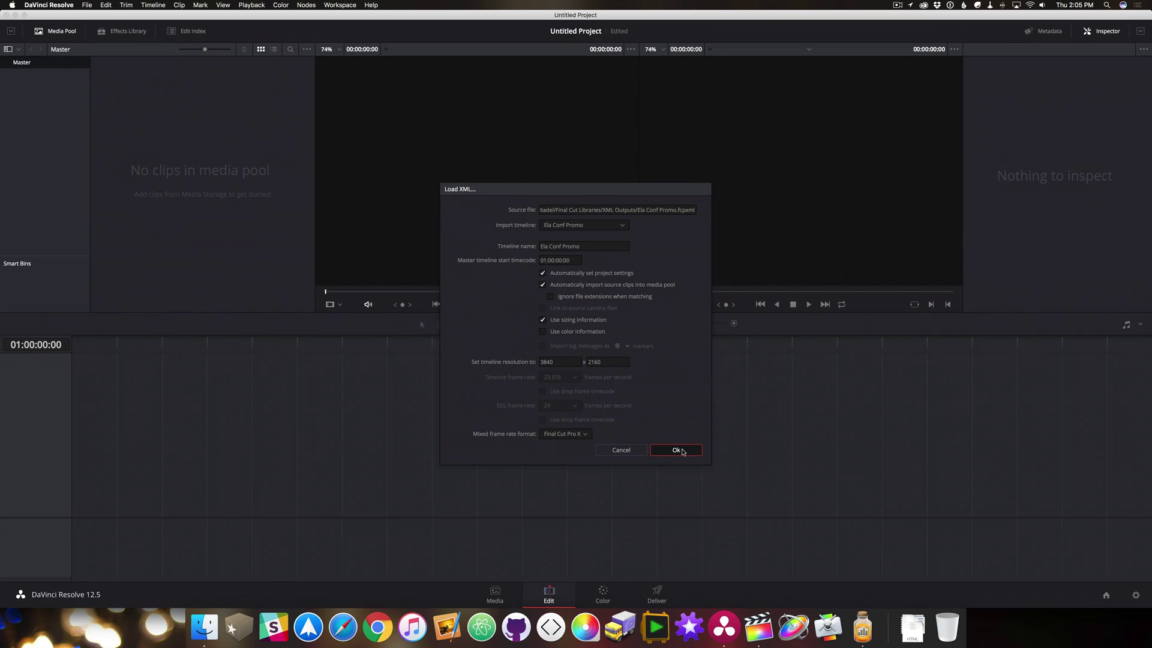
pyautogui.click(677, 450)
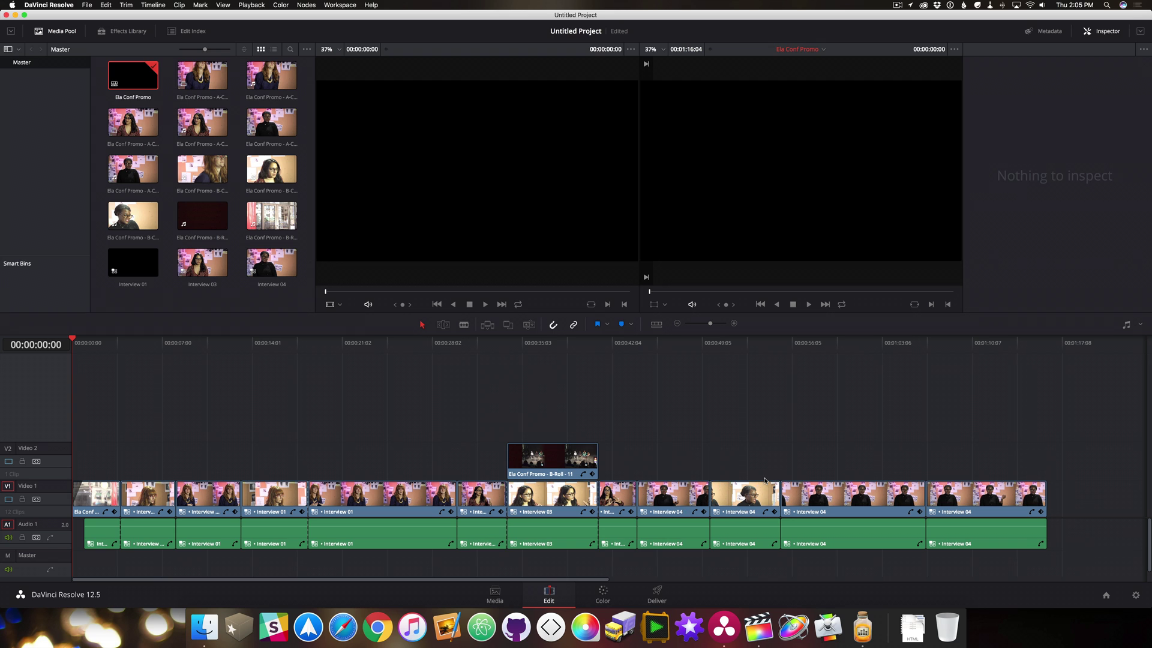
# Play back the Interview 04 section around 52–53 seconds to find the cut point.
pyautogui.click(756, 344)
pyautogui.press('space')
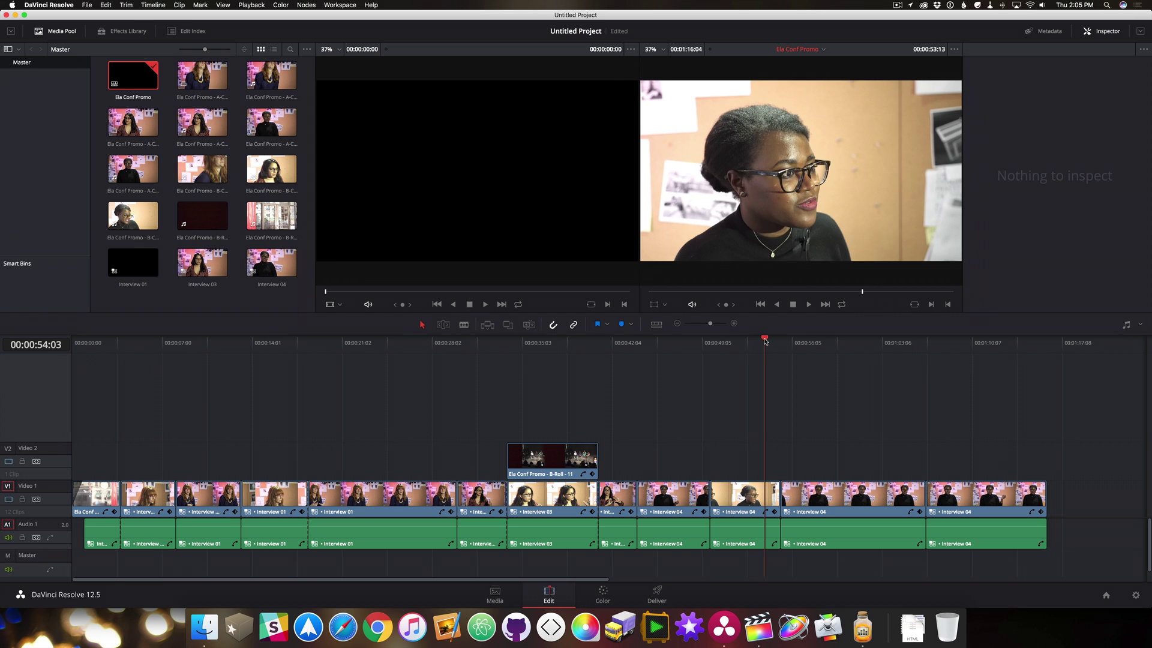
pyautogui.click(746, 346)
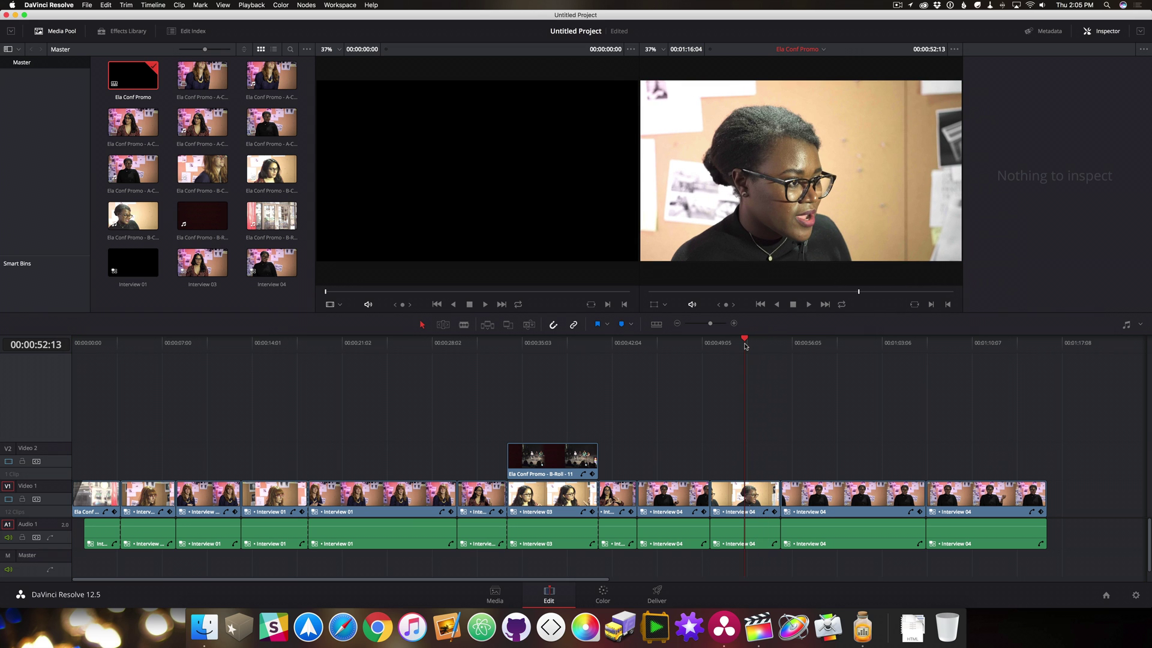
pyautogui.press('space')
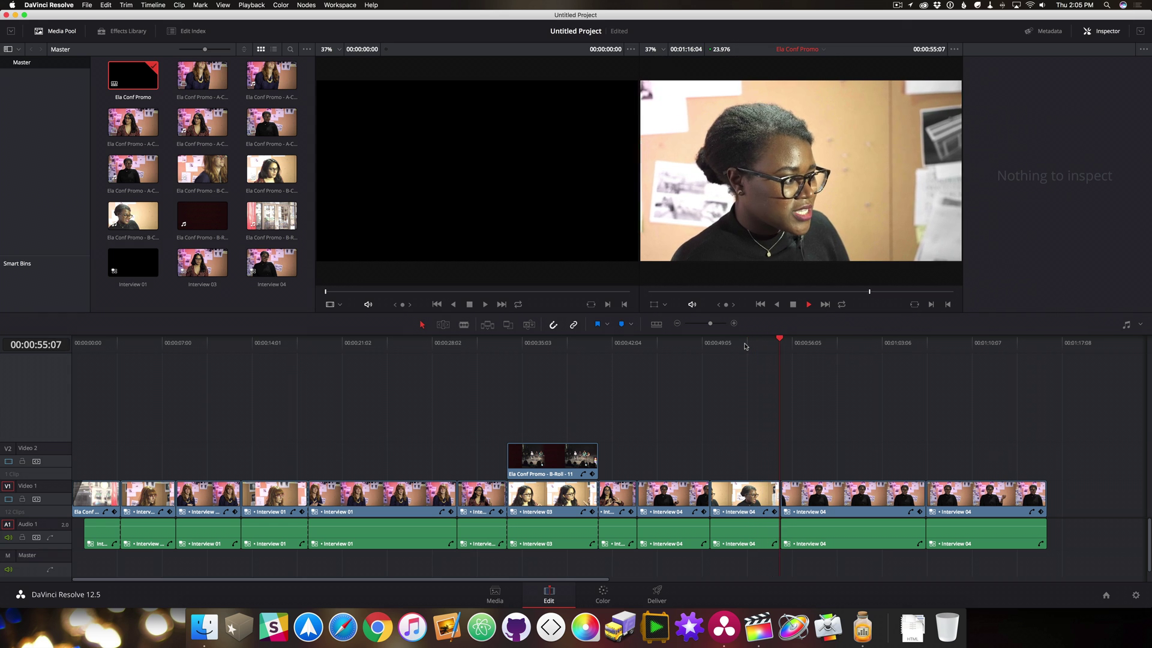
pyautogui.press('space')
pyautogui.click(746, 345)
pyautogui.press('space')
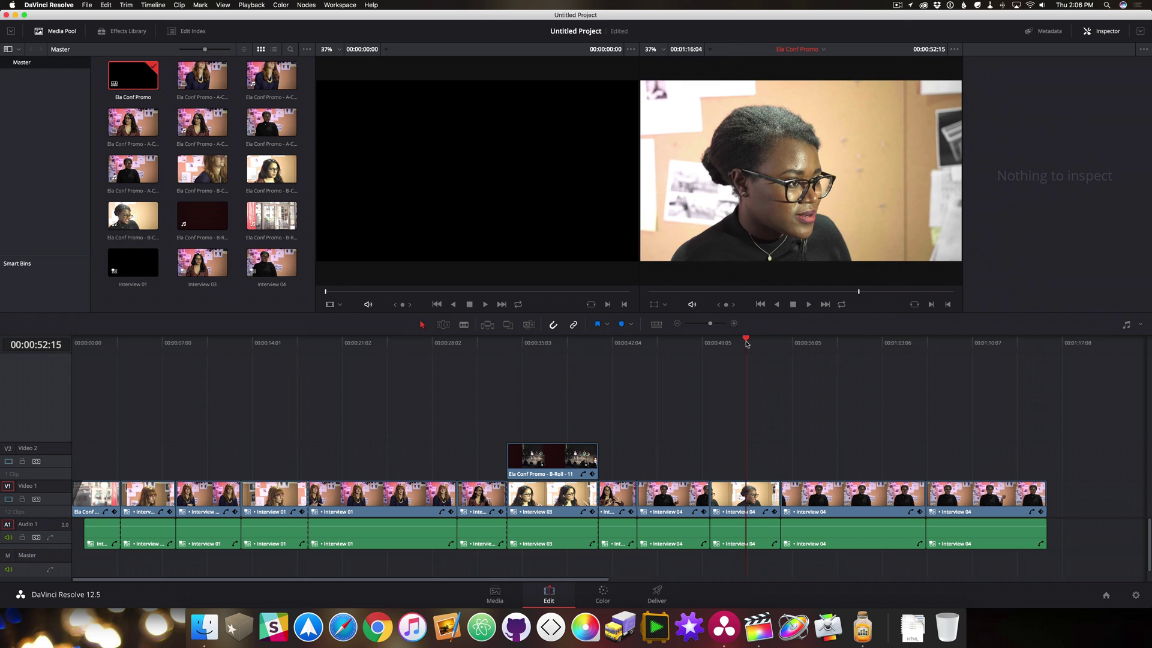
pyautogui.press('space')
# Blade Interview 04 at the playhead, delete the short piece, close the gap, and review.
pyautogui.click(765, 498)
pyautogui.press('a')
pyautogui.click(774, 495)
pyautogui.press('BackSpace')
pyautogui.click(772, 492)
pyautogui.press('BackSpace')
pyautogui.press('space')
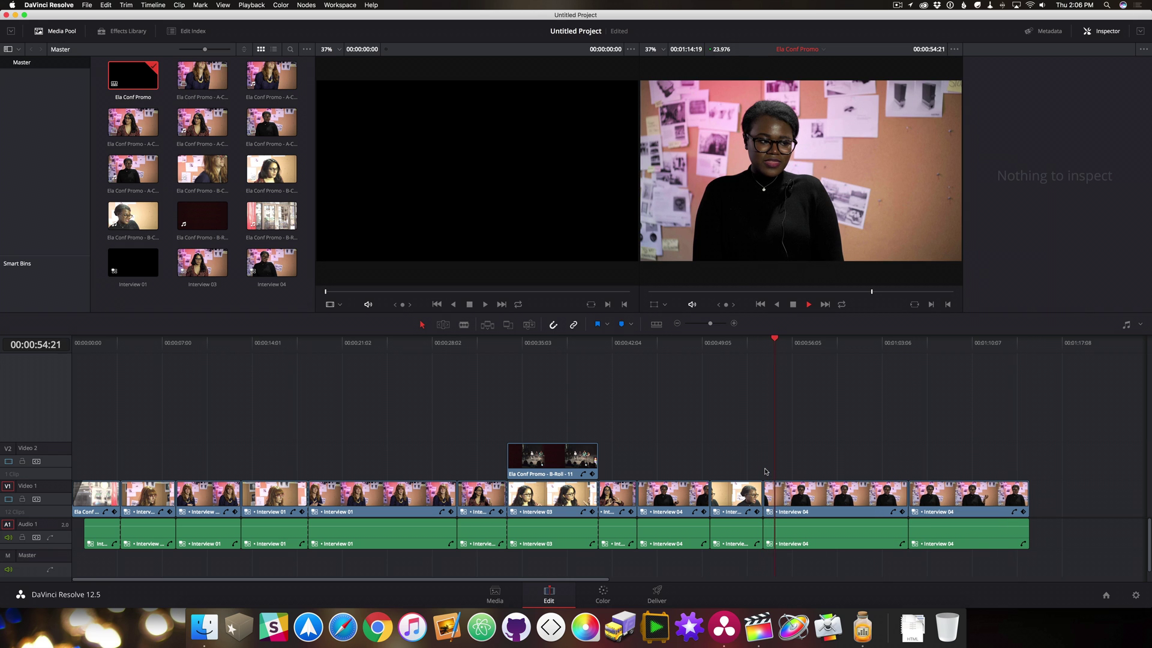
pyautogui.press('space')
# Make a second blade cut in Interview 04 near 54 seconds and ripple-delete that piece.
pyautogui.click(774, 342)
pyautogui.click(766, 343)
pyautogui.press('space')
pyautogui.press('space')
pyautogui.click(775, 342)
pyautogui.press('b')
pyautogui.click(774, 498)
pyautogui.press('a')
pyautogui.click(770, 493)
pyautogui.press('BackSpace')
pyautogui.click(769, 498)
pyautogui.press('Delete')
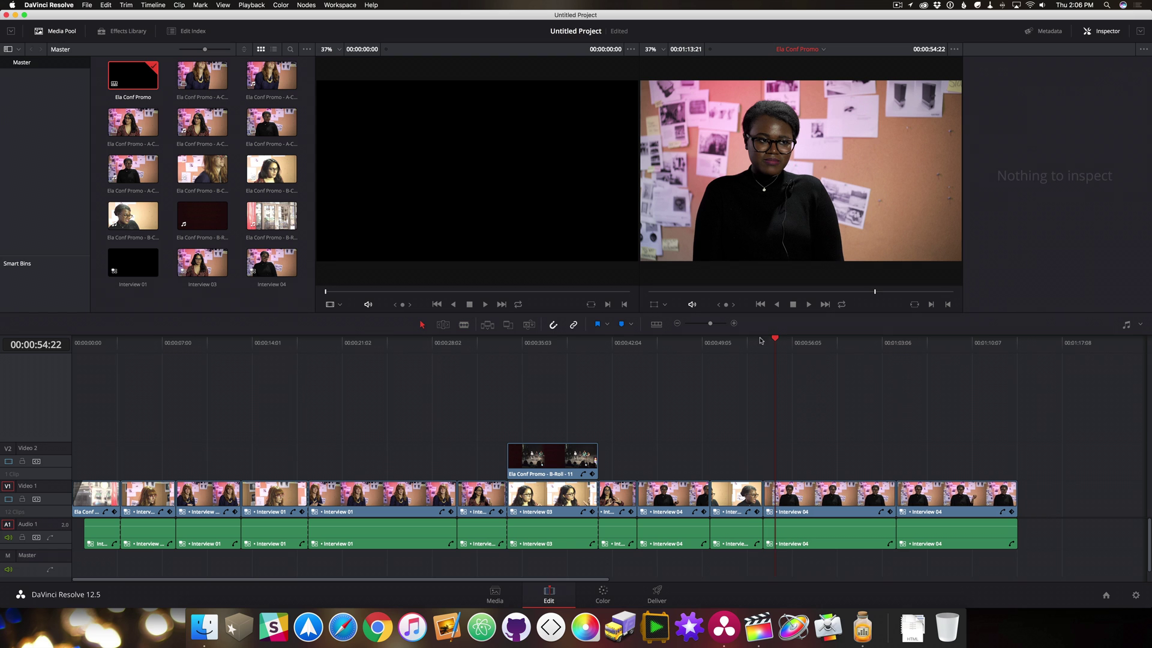
# Play back the tightened section and trim the end of the B-Roll 11 clip on Video 2.
pyautogui.click(740, 342)
pyautogui.press('space')
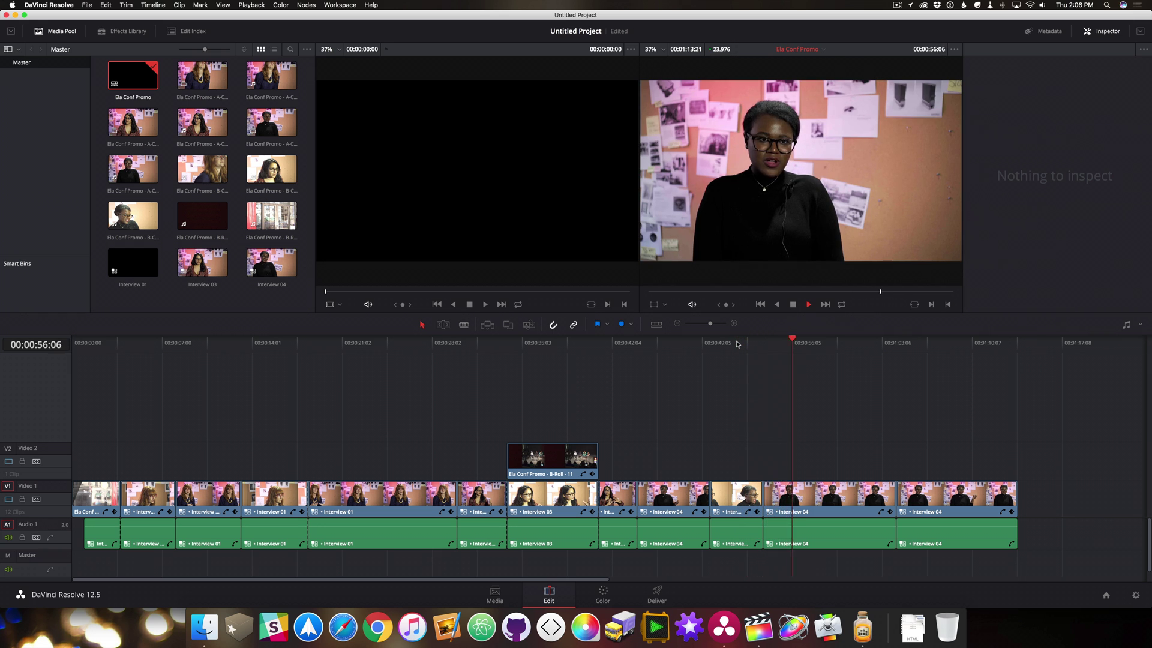
pyautogui.press('space')
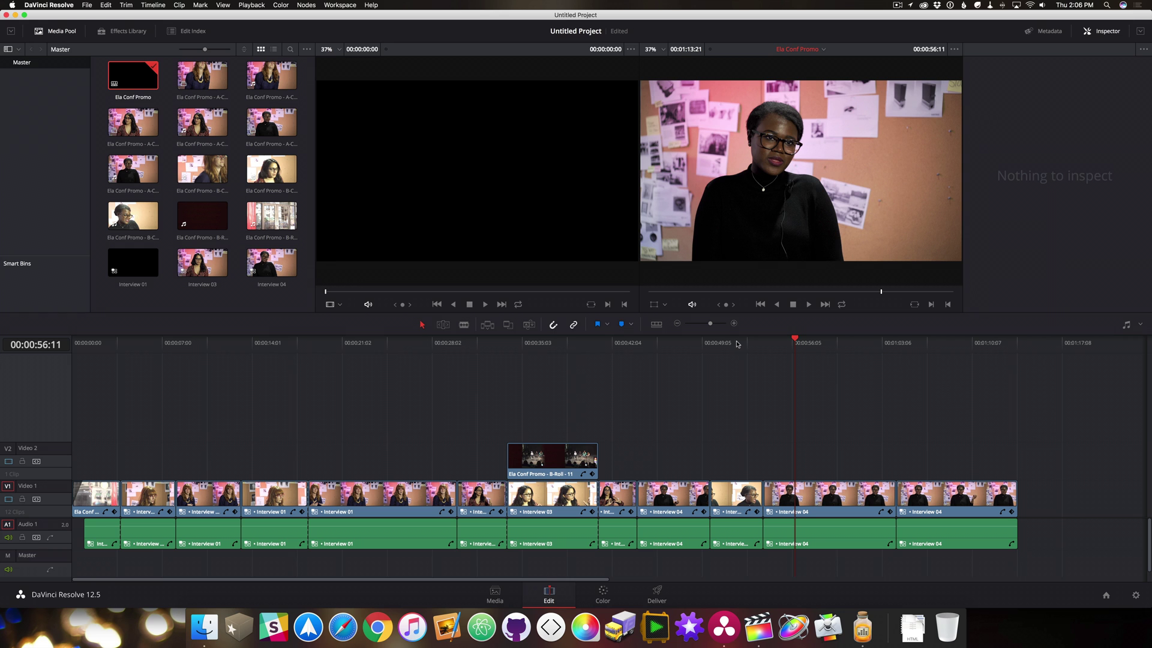
pyautogui.click(596, 454)
pyautogui.moveTo(596, 453)
pyautogui.mouseDown()
pyautogui.moveTo(1001, 452)
pyautogui.moveTo(585, 454)
pyautogui.moveTo(948, 454)
pyautogui.moveTo(595, 451)
pyautogui.mouseUp()
# Load Interview 01 into the source viewer, then move to the Color page with all 13 clips.
pyautogui.doubleClick(393, 495)
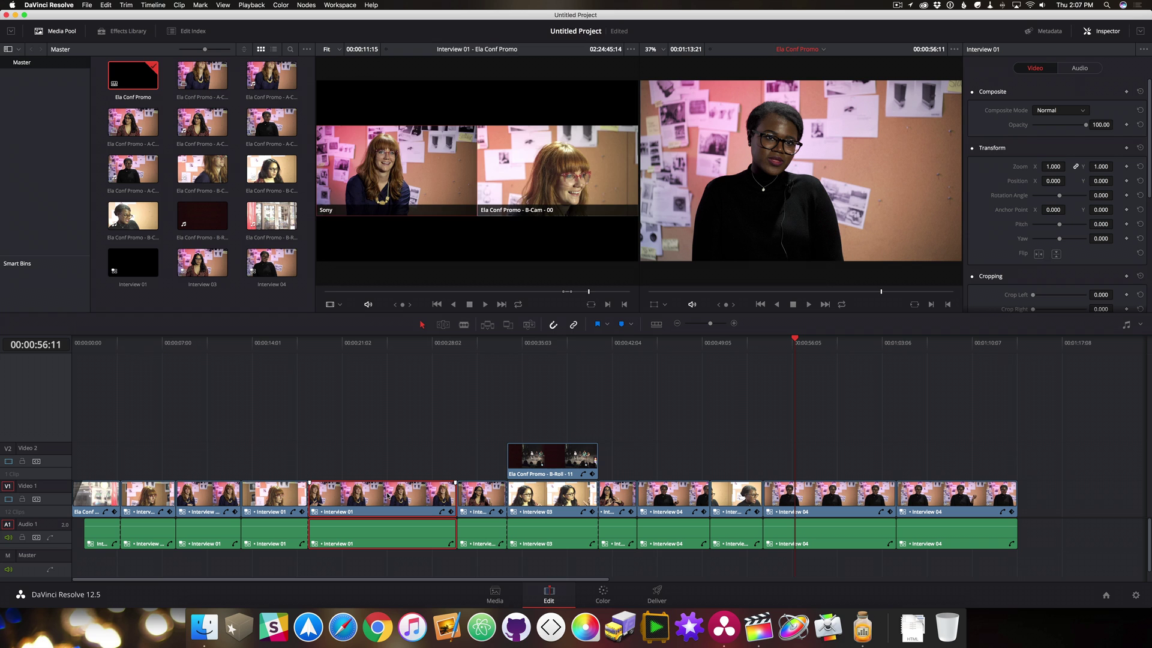
pyautogui.press('q')
pyautogui.click(604, 592)
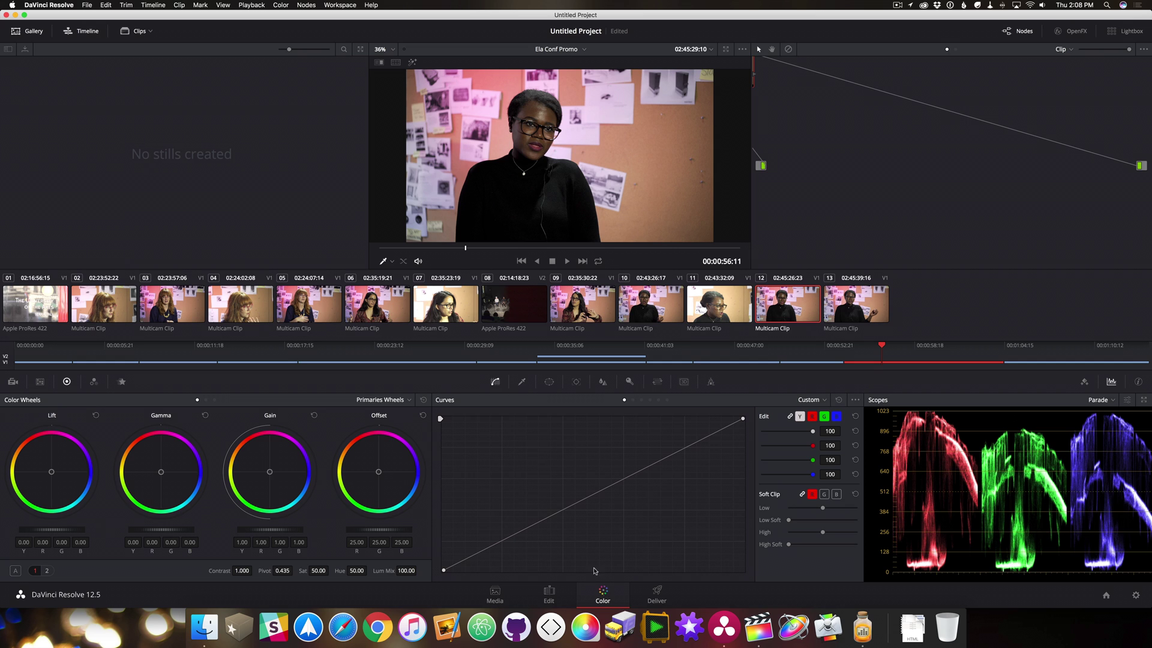
# Select the opening title clip and apply the Sony Cine1 LUT to node 01.
pyautogui.click(37, 300)
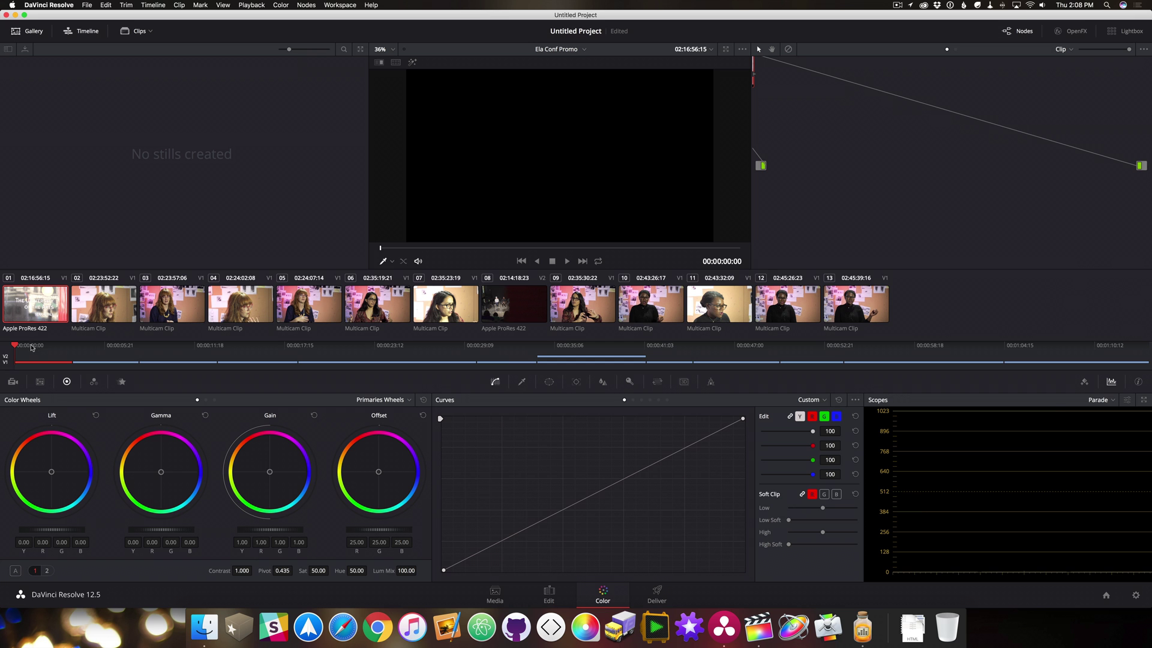
pyautogui.click(48, 347)
pyautogui.click(50, 348)
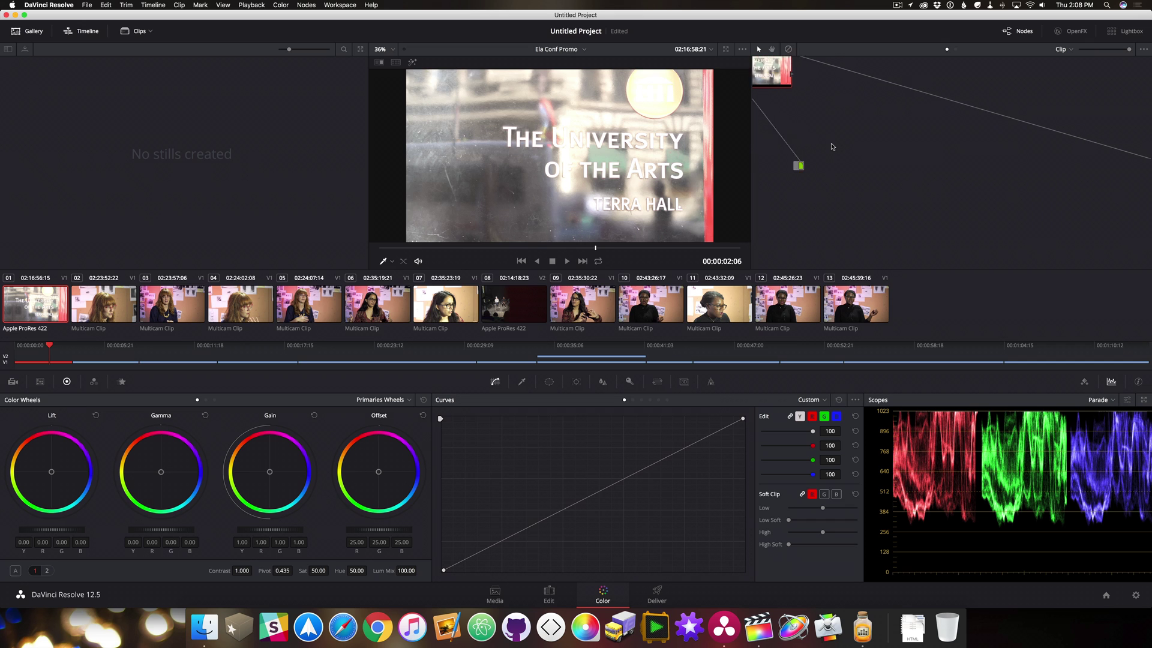
pyautogui.rightClick(890, 154)
pyautogui.moveTo(911, 253)
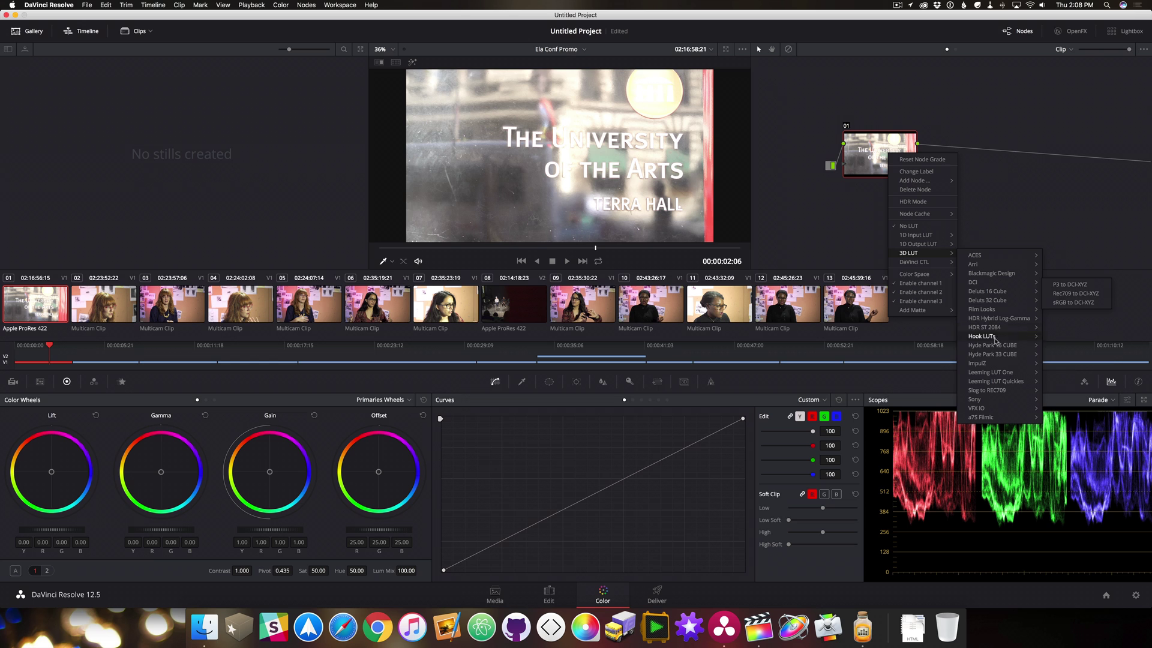
pyautogui.moveTo(990, 372)
pyautogui.click(937, 375)
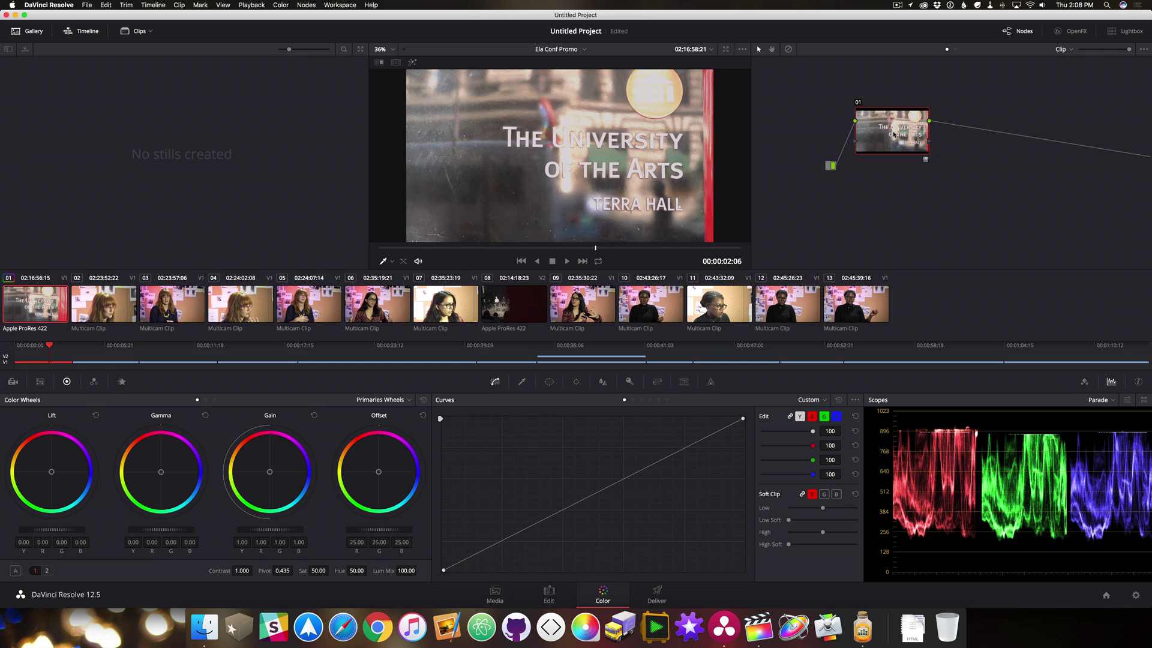
# Add a second node and set Lift -0.08, Gain 1.08 and Gamma 0.01.
pyautogui.hotkey('alt', 's')
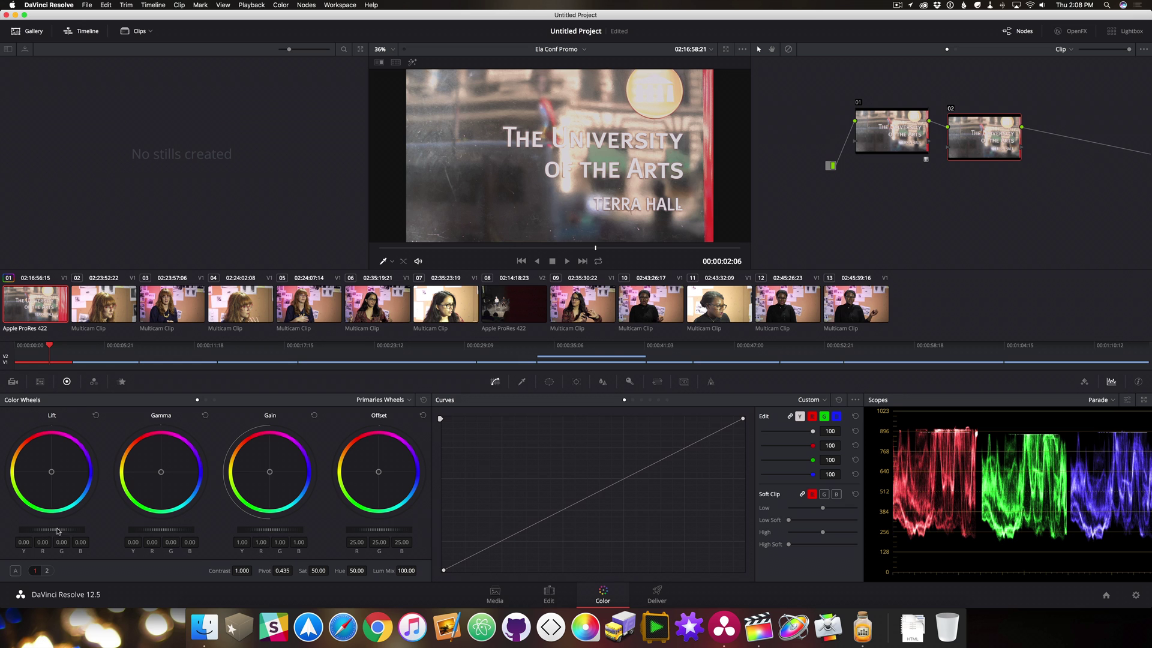
pyautogui.moveTo(58, 530); pyautogui.dragTo(36, 532)
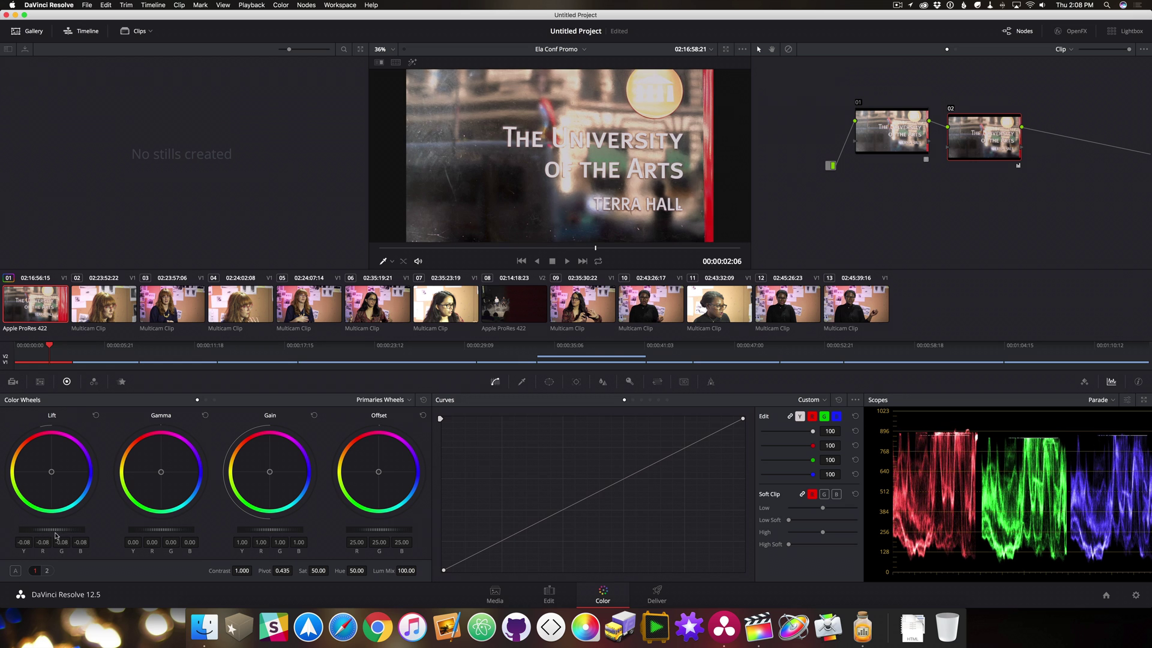
pyautogui.moveTo(264, 530); pyautogui.dragTo(336, 531)
pyautogui.moveTo(161, 530); pyautogui.dragTo(216, 555)
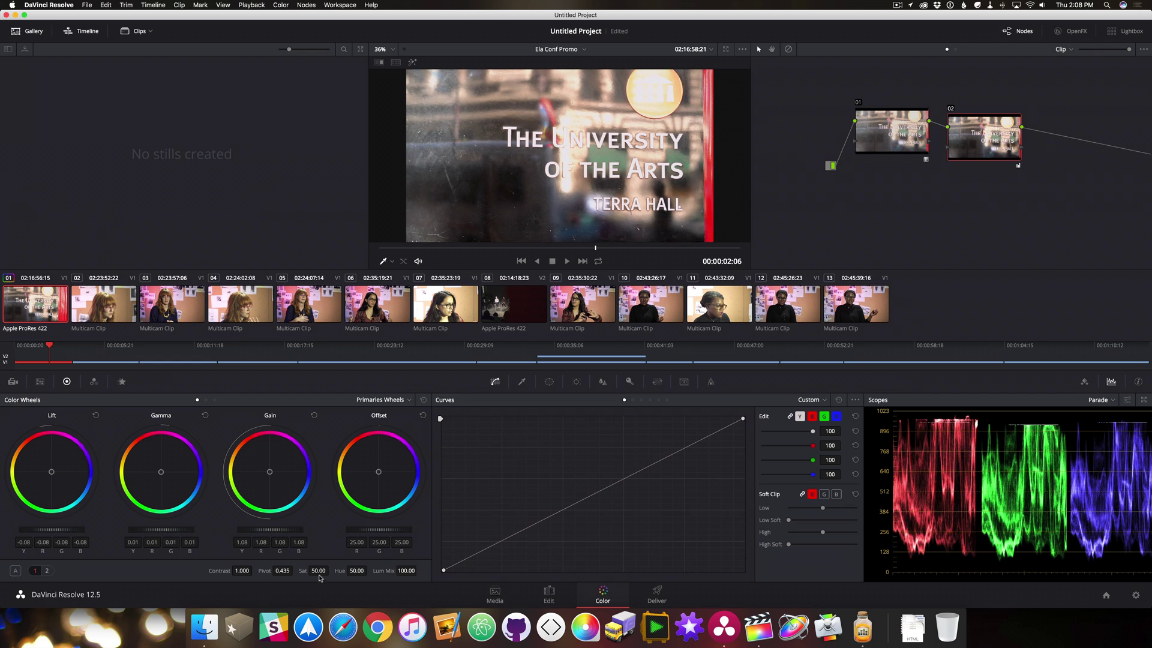
# Set saturation to 60 and Midtone Detail to 30 on the second node.
pyautogui.click(317, 571)
pyautogui.write('60')
pyautogui.press('Return')
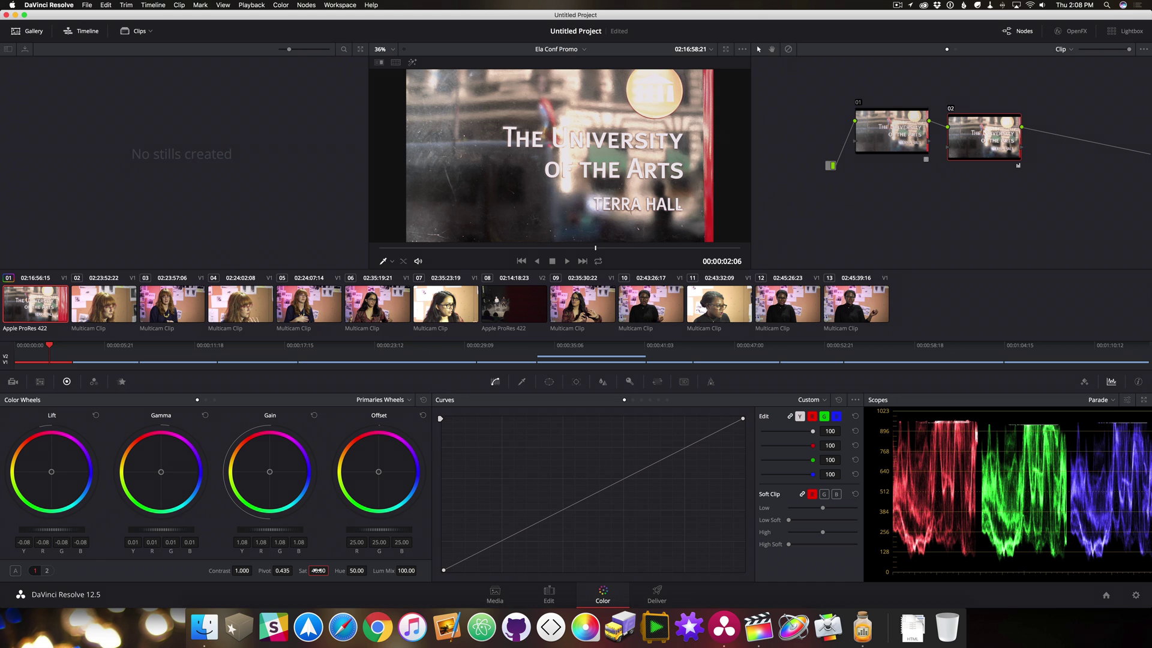
pyautogui.click(47, 571)
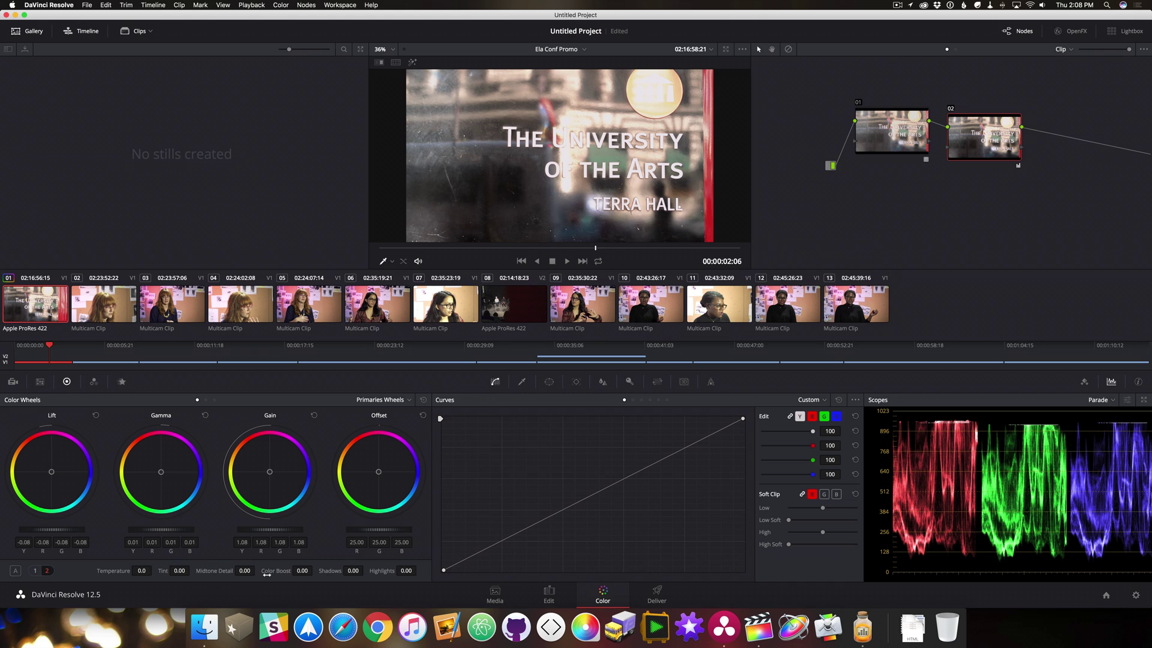
pyautogui.click(245, 570)
pyautogui.write('30')
pyautogui.press('Return')
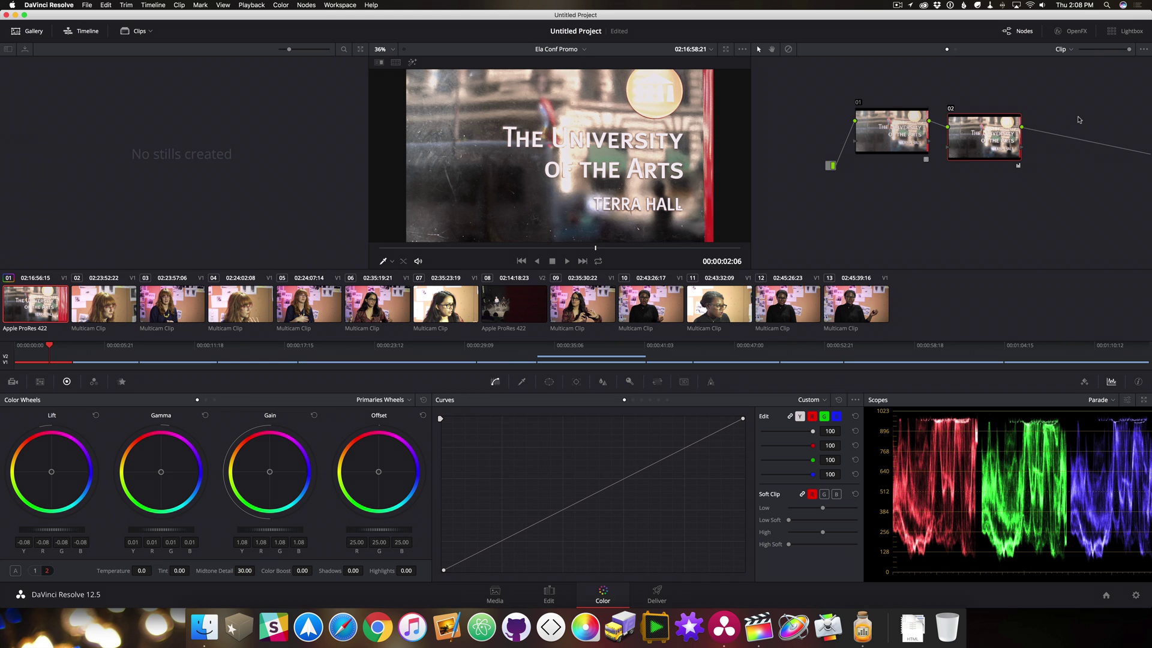
# Toggle the grade bypass on and off to compare graded and ungraded images.
pyautogui.hotkey('shift', 'd')
pyautogui.hotkey('shift', 'd')
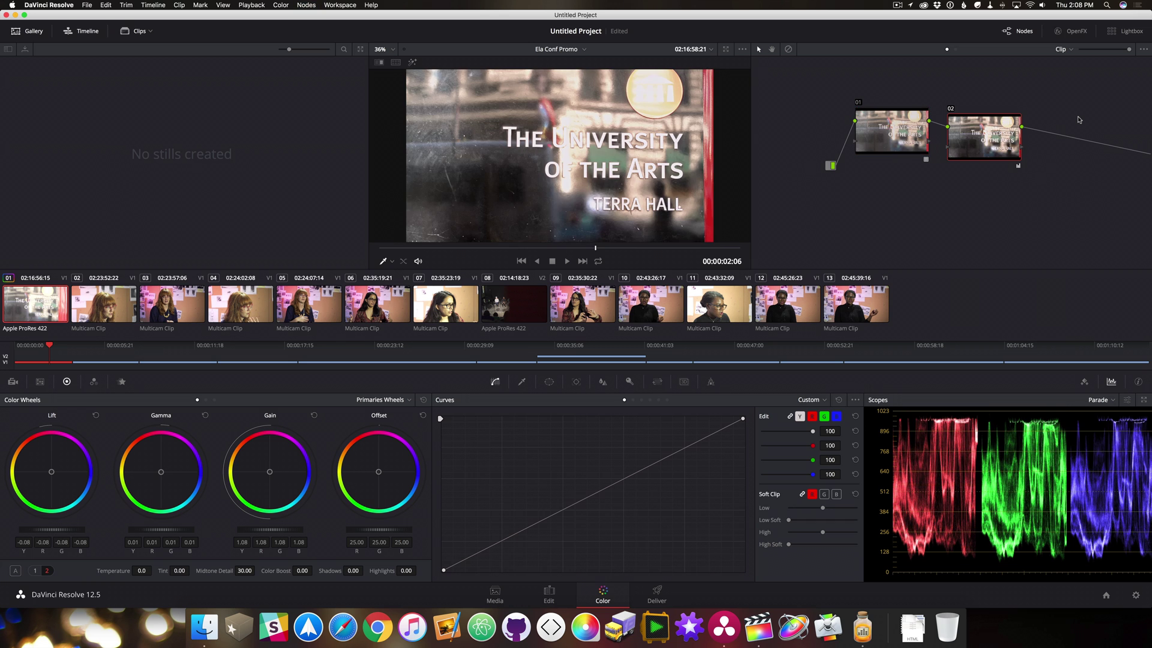
pyautogui.hotkey('shift', 'd')
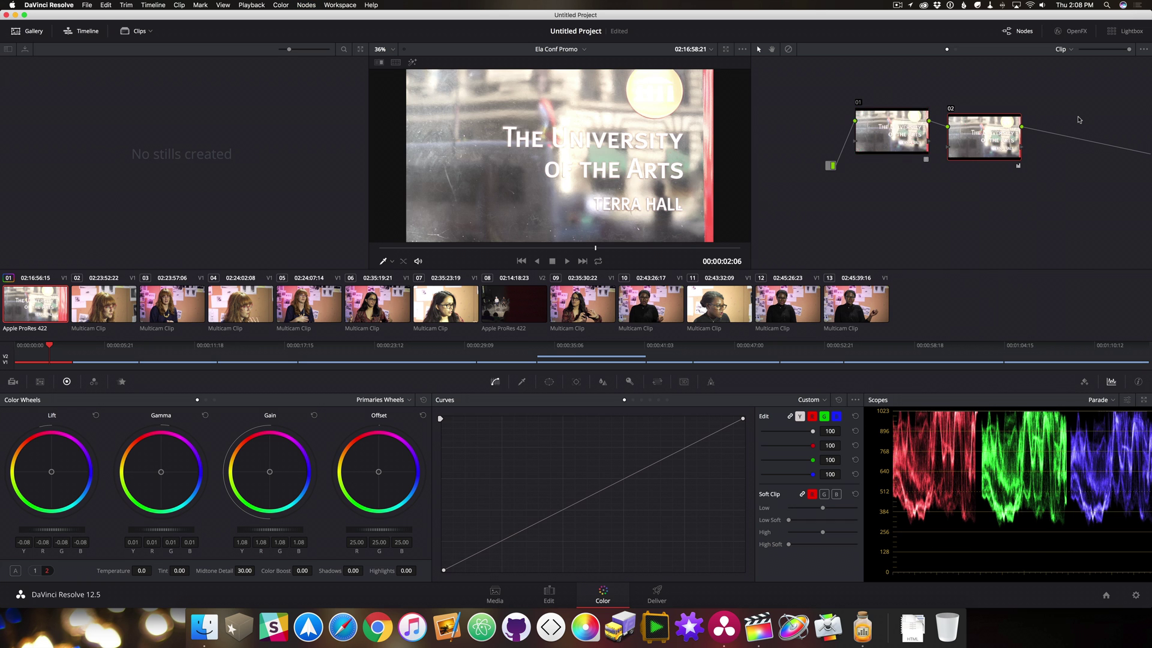
pyautogui.hotkey('shift', 'd')
pyautogui.hotkey('shift', 'd')
pyautogui.hotkey('shift', 'd')
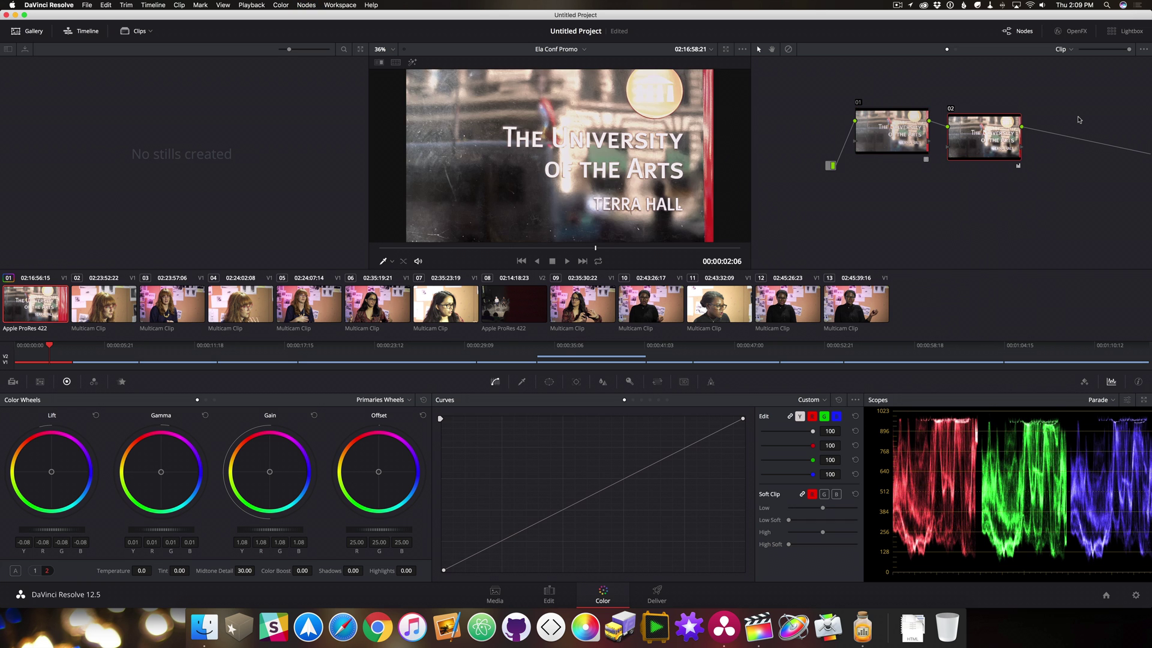
pyautogui.hotkey('shift', 'd')
pyautogui.hotkey('shift', 'd')
# Paste the previous grade onto clip 02, reset the wheels, raise Offset and lower Lift to -0.07.
pyautogui.click(113, 302)
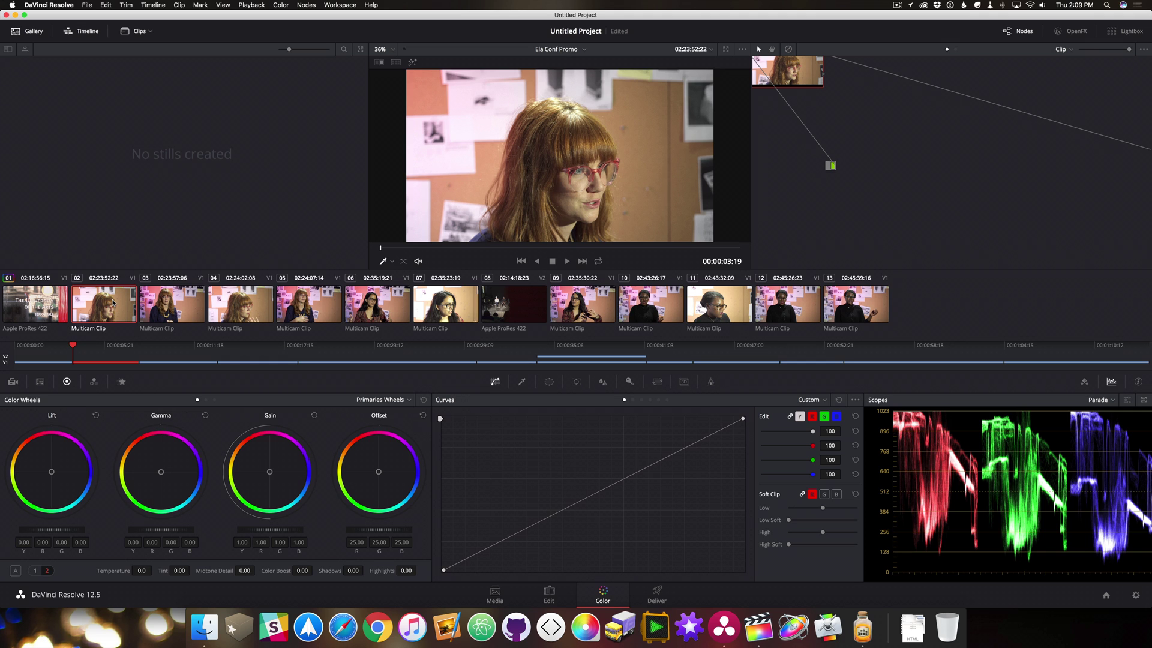
pyautogui.hotkey('ctrl', 'v')
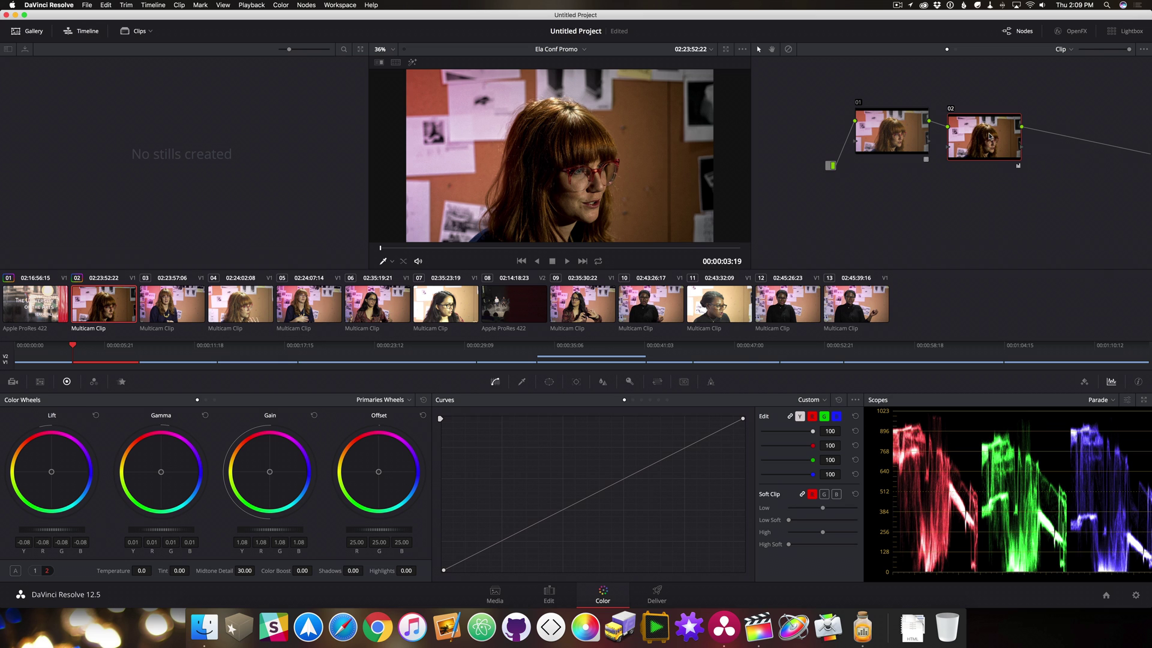
pyautogui.click(423, 400)
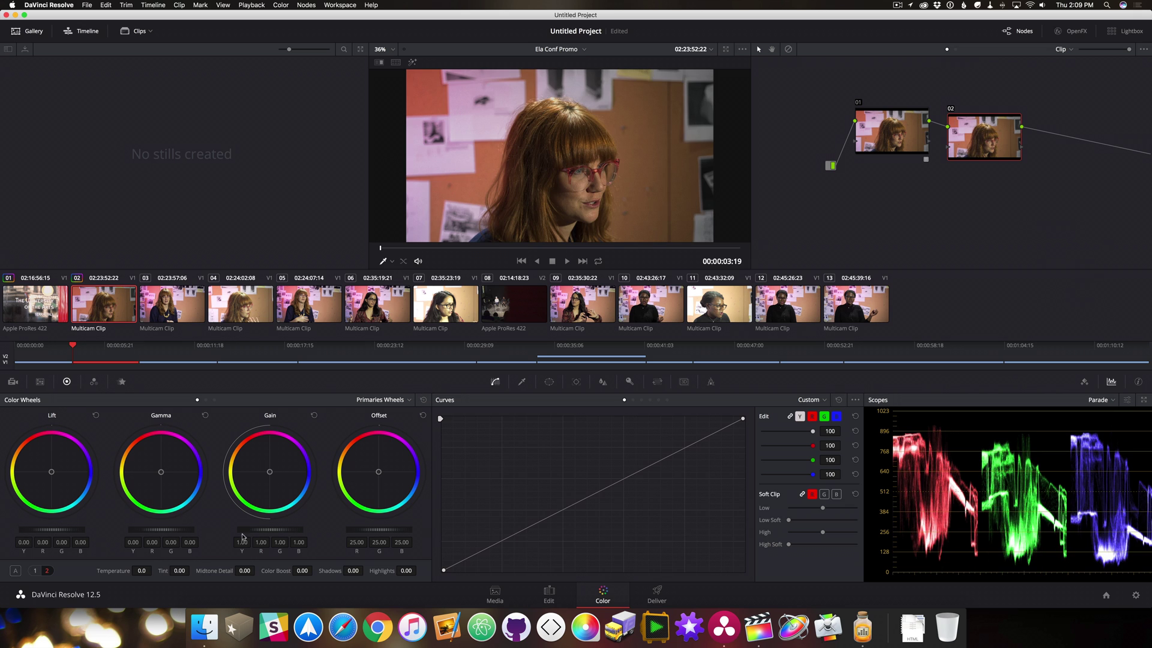
pyautogui.moveTo(378, 530); pyautogui.dragTo(410, 530)
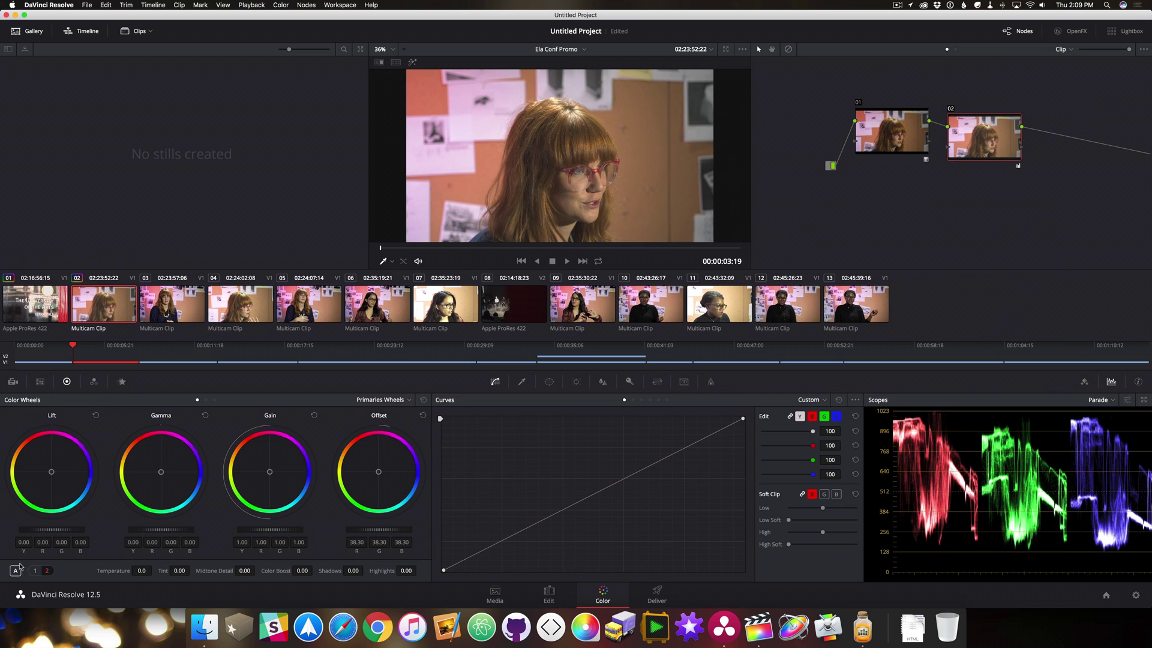
pyautogui.moveTo(51, 530); pyautogui.dragTo(48, 530)
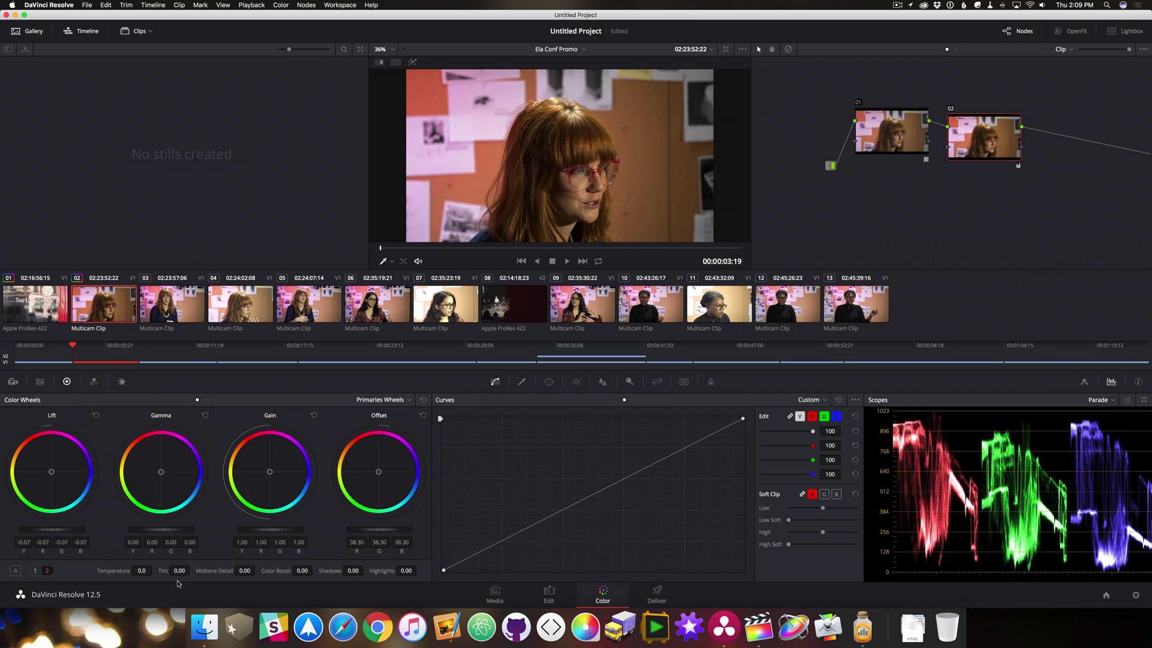
# Set Midtone Detail -0.50, Color Boost 10, add a two-point S-curve, then compare before and after.
pyautogui.doubleClick(246, 570)
pyautogui.write('-0.50')
pyautogui.press('Return')
pyautogui.doubleClick(302, 571)
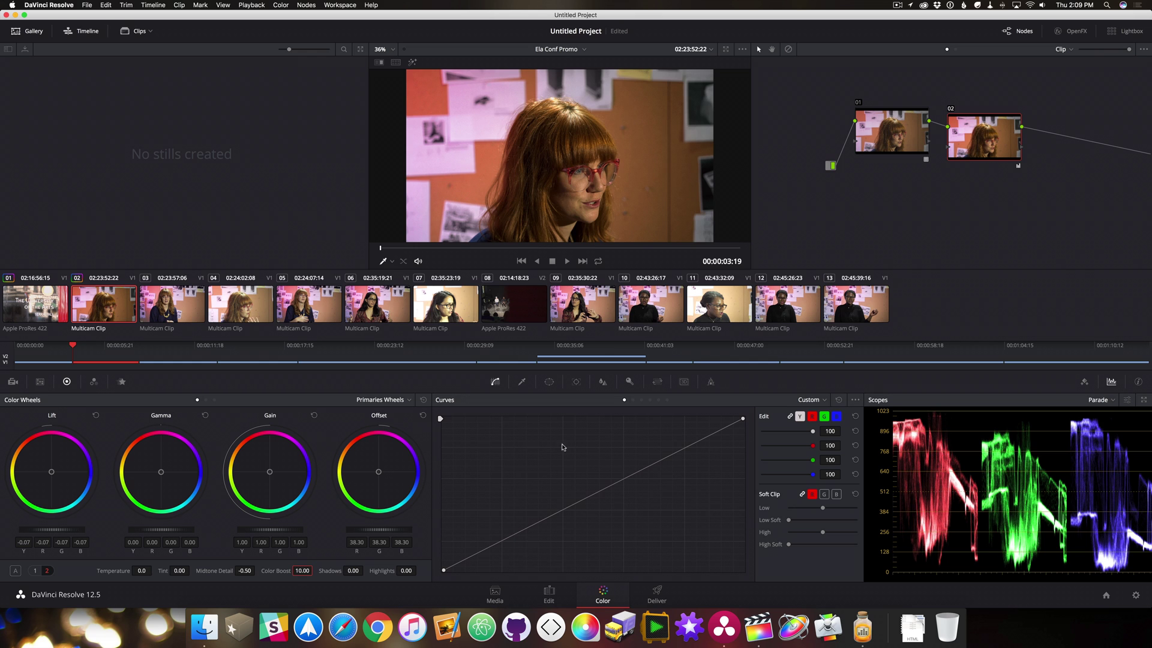
pyautogui.click(655, 459)
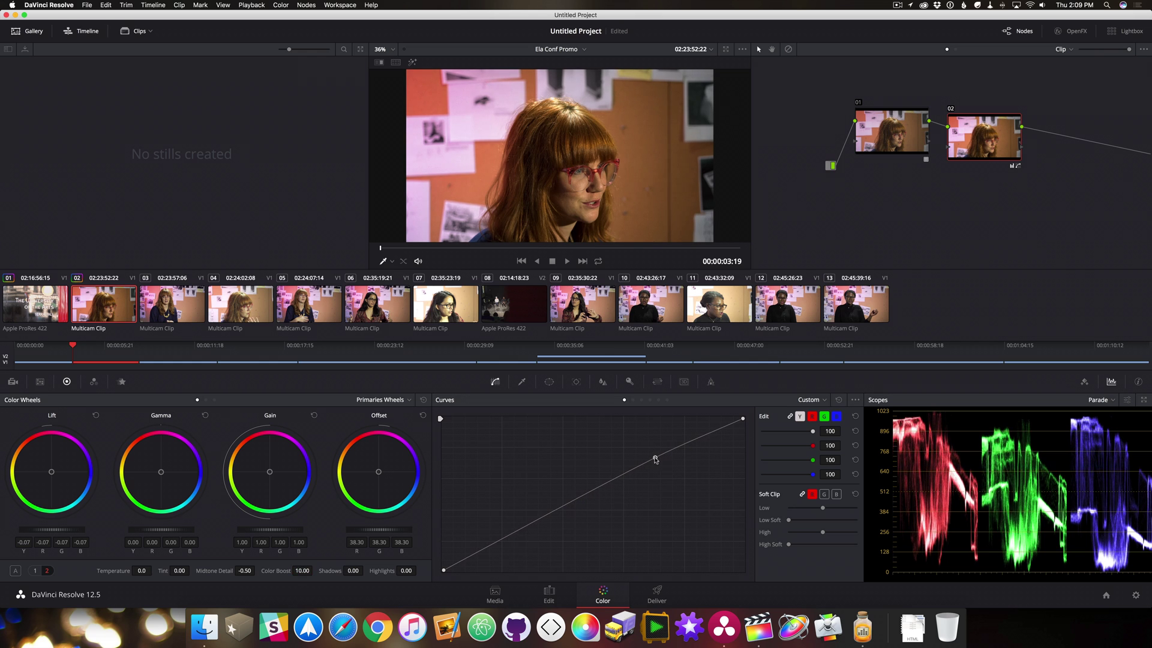
pyautogui.moveTo(655, 459); pyautogui.dragTo(649, 458)
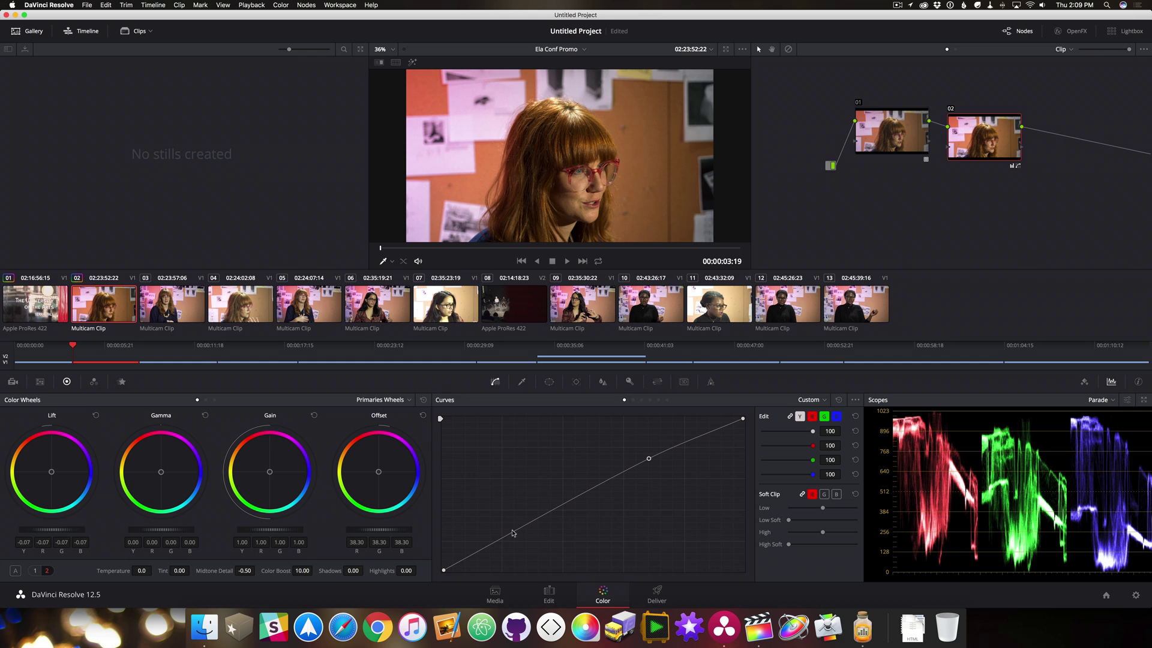
pyautogui.moveTo(513, 534); pyautogui.dragTo(509, 534)
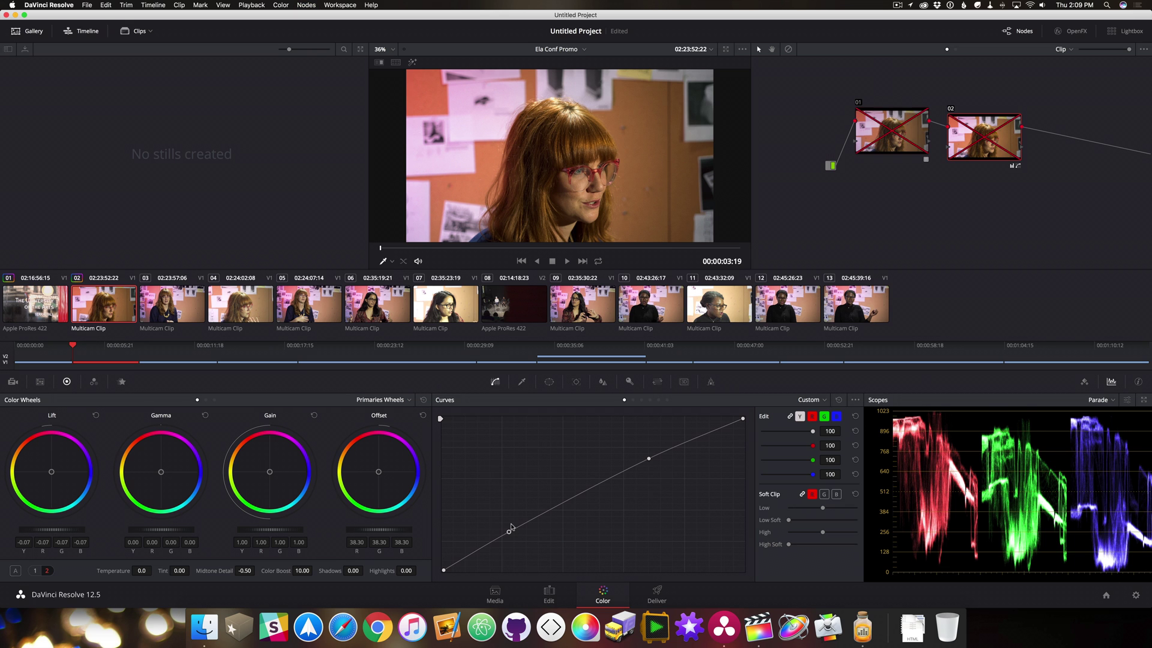
pyautogui.hotkey('alt', 'd')
pyautogui.hotkey('alt', 'd')
pyautogui.hotkey('alt', 'd')
pyautogui.hotkey('alt', 'd')
pyautogui.hotkey('alt', 'd')
pyautogui.hotkey('alt', 'd')
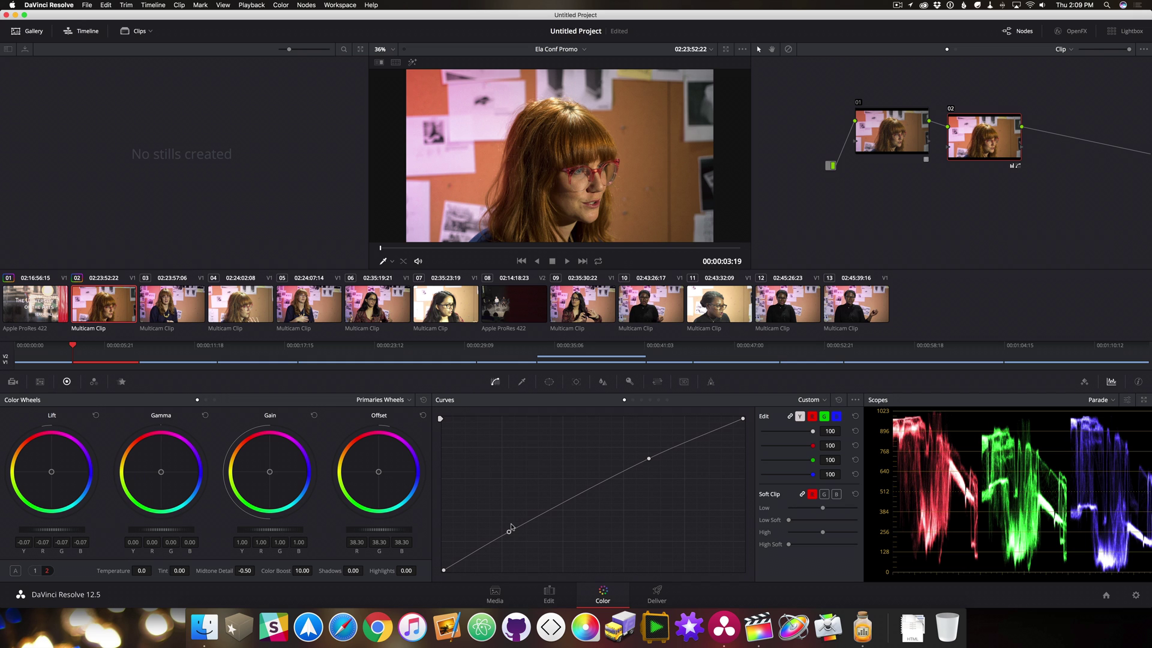
# Grab a still of clip 02, then reset clip 03 and set Offset 54.35, Gain 0.94, Lift -0.10.
pyautogui.rightClick(468, 152)
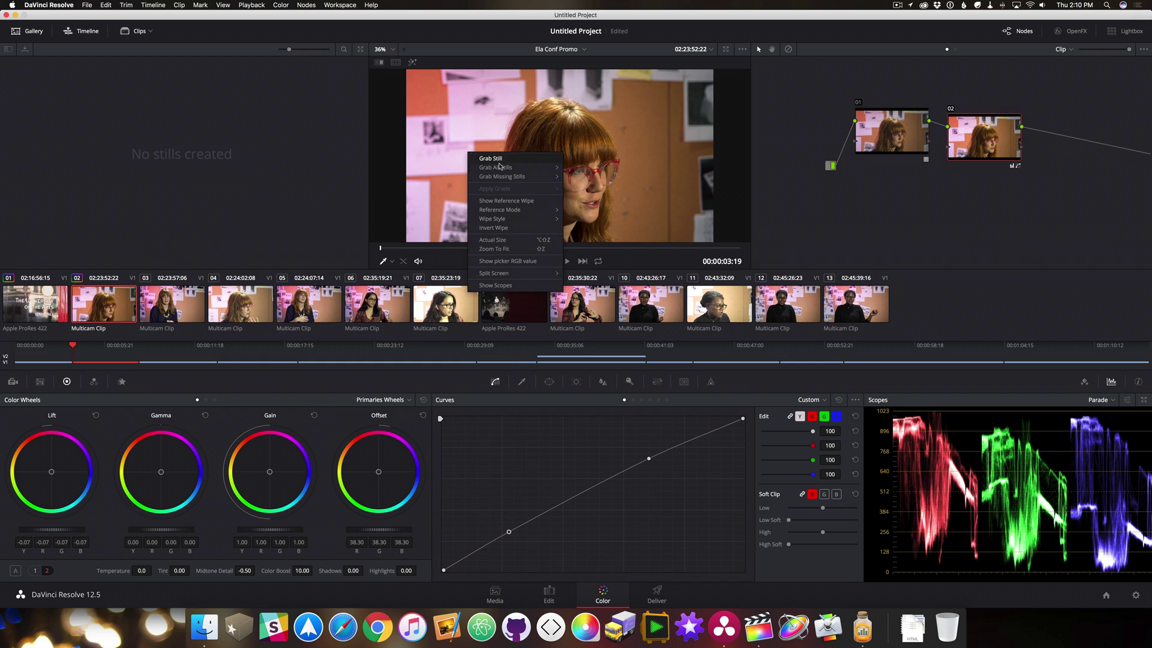
pyautogui.click(505, 158)
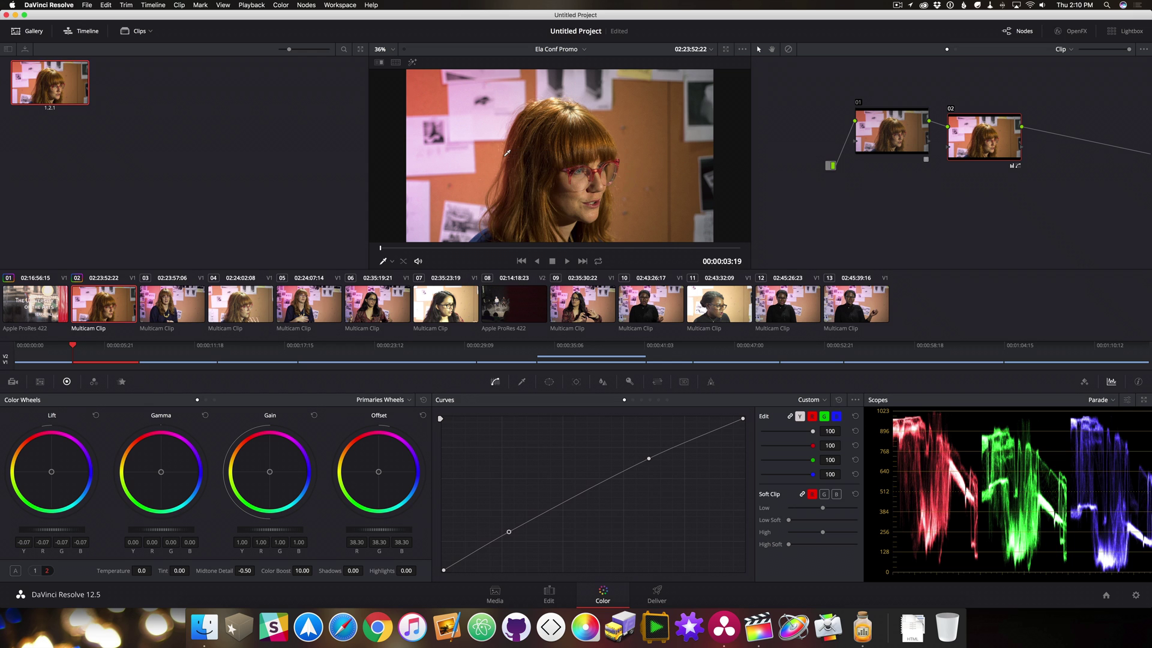
pyautogui.click(182, 303)
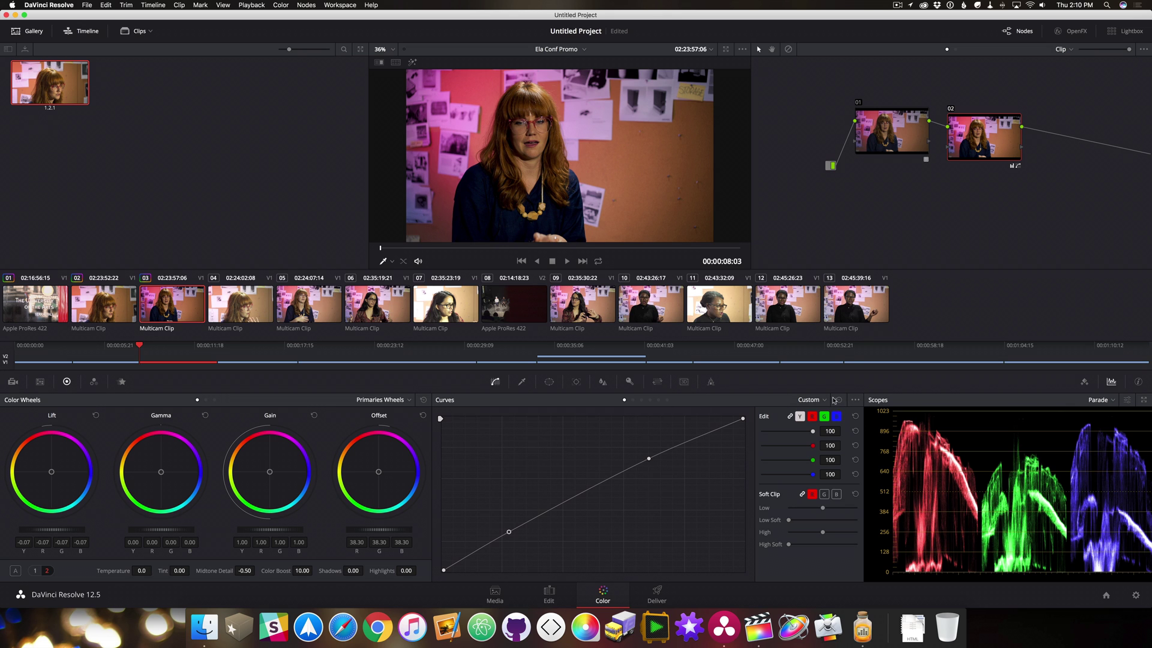
pyautogui.click(840, 399)
pyautogui.click(423, 399)
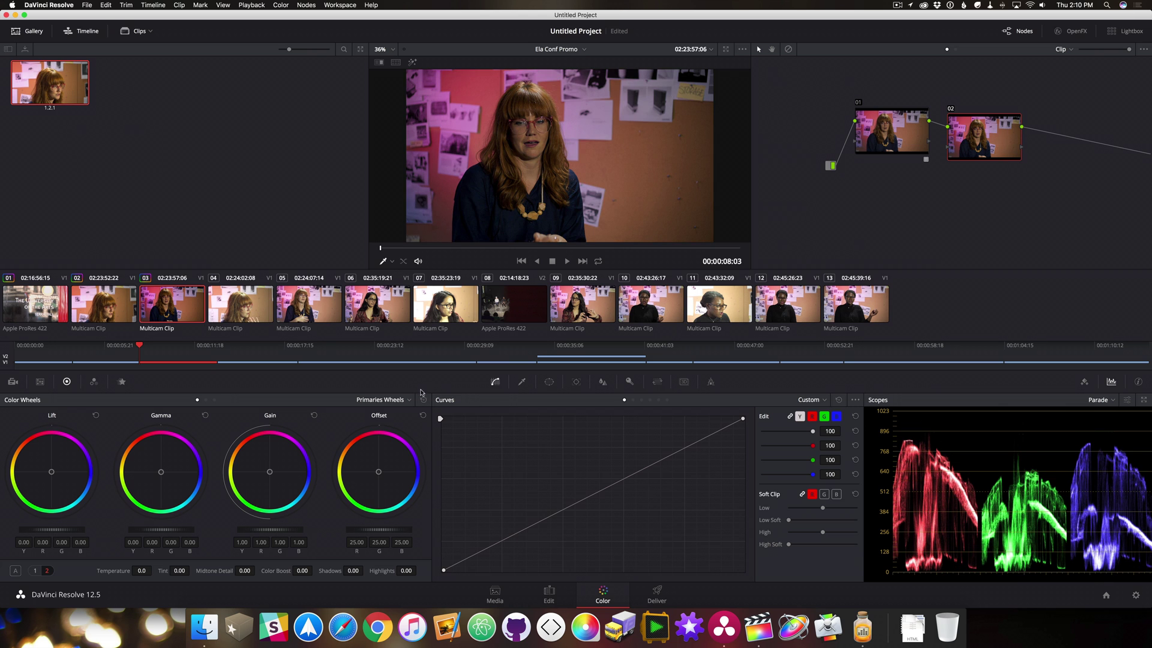
pyautogui.moveTo(381, 531); pyautogui.dragTo(420, 532)
pyautogui.moveTo(281, 532); pyautogui.dragTo(267, 531)
pyautogui.moveTo(53, 529); pyautogui.dragTo(29, 529)
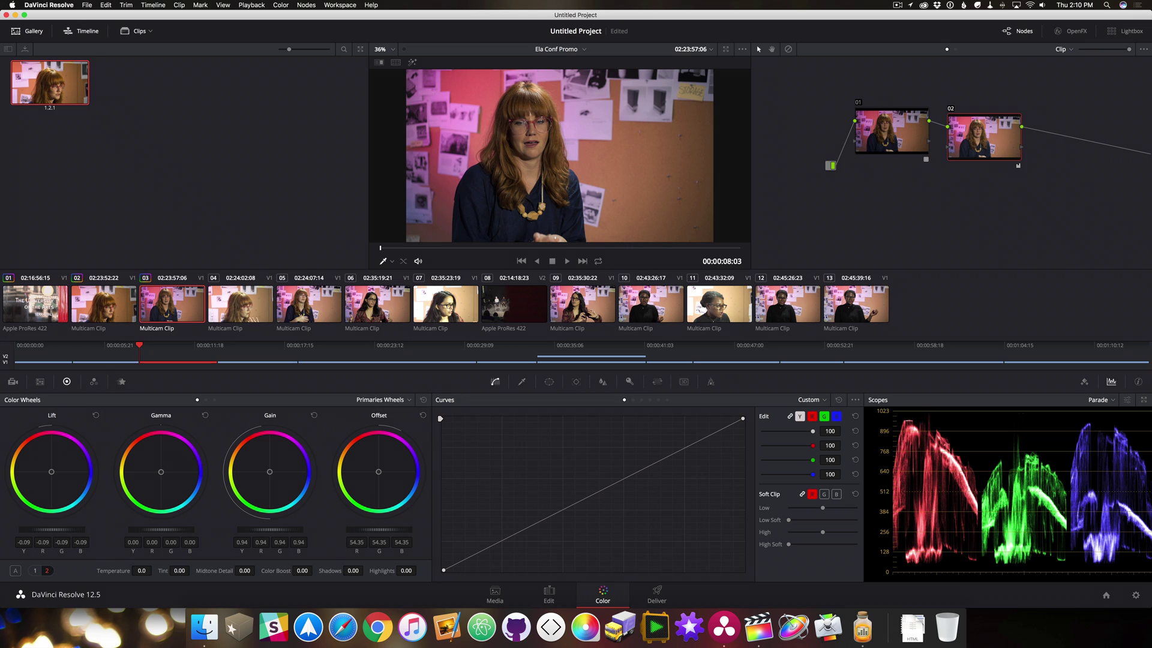
pyautogui.moveTo(29, 530); pyautogui.dragTo(27, 529)
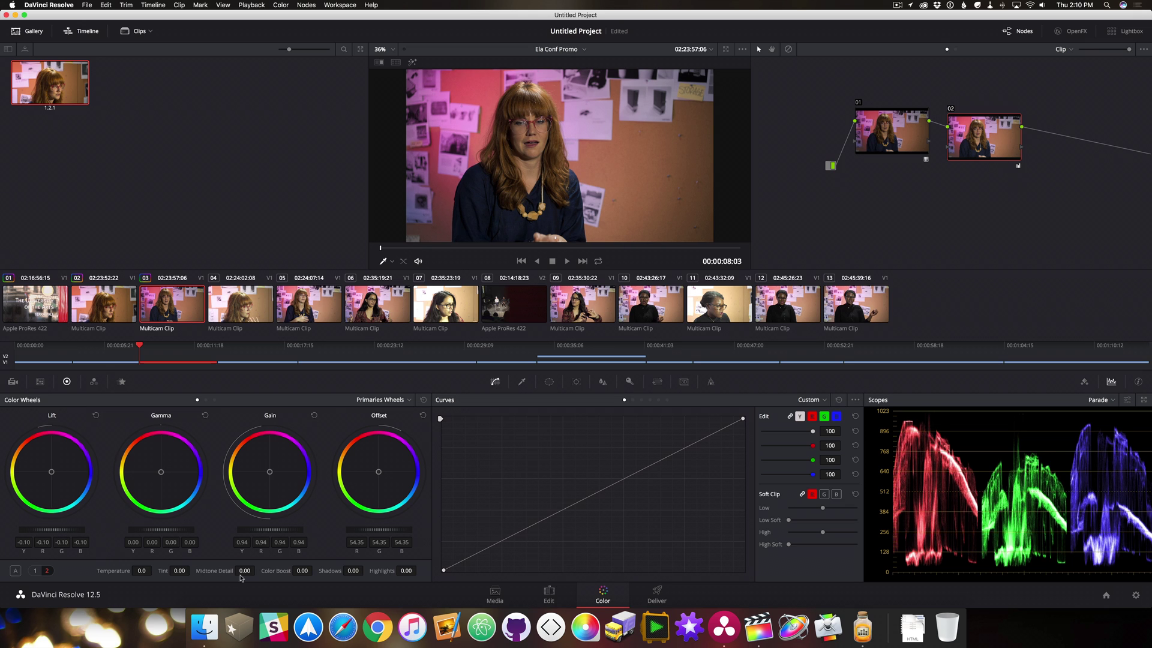
# Give clip 03 Midtone Detail 30 and Color Boost 10, compare, and grab its still.
pyautogui.click(245, 570)
pyautogui.write('30')
pyautogui.press('Tab')
pyautogui.write('10')
pyautogui.press('Return')
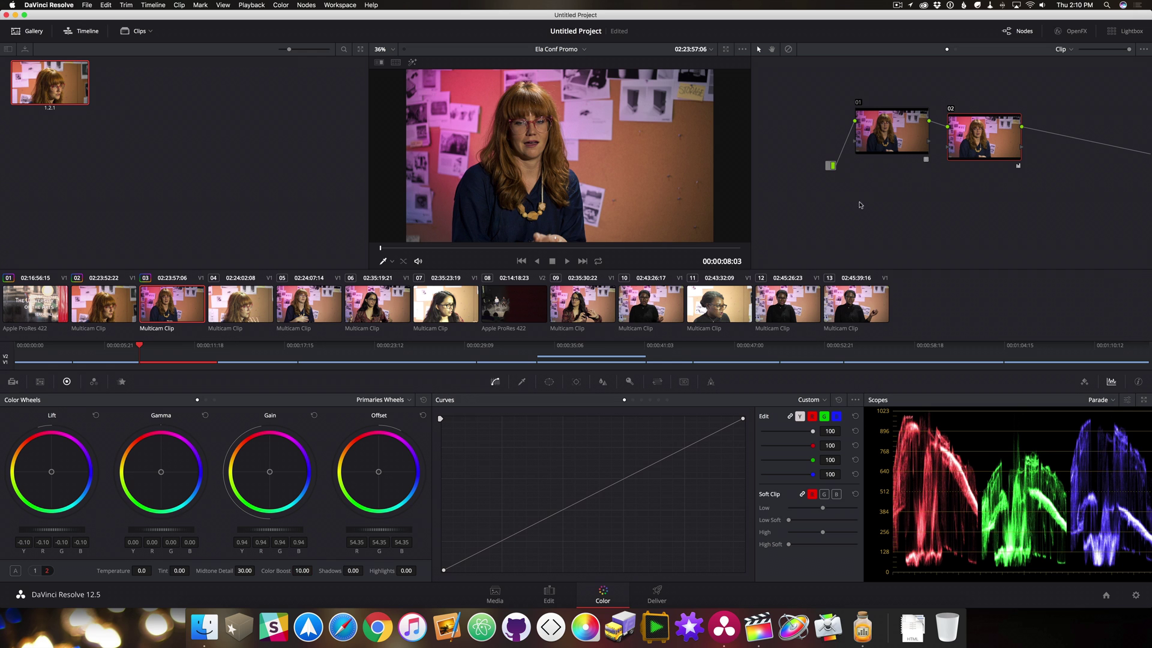
pyautogui.hotkey('alt', 'd')
pyautogui.hotkey('alt', 'd')
pyautogui.hotkey('alt', 'd')
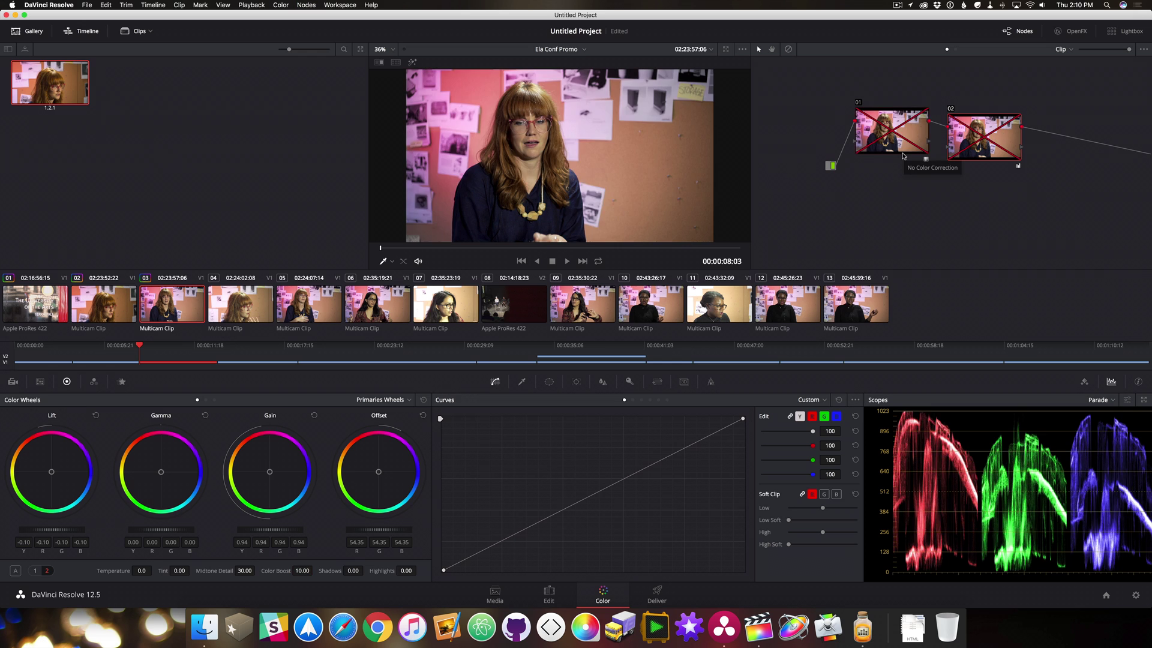
pyautogui.hotkey('alt', 'd')
pyautogui.hotkey('alt', 'd')
pyautogui.hotkey('alt', 'd')
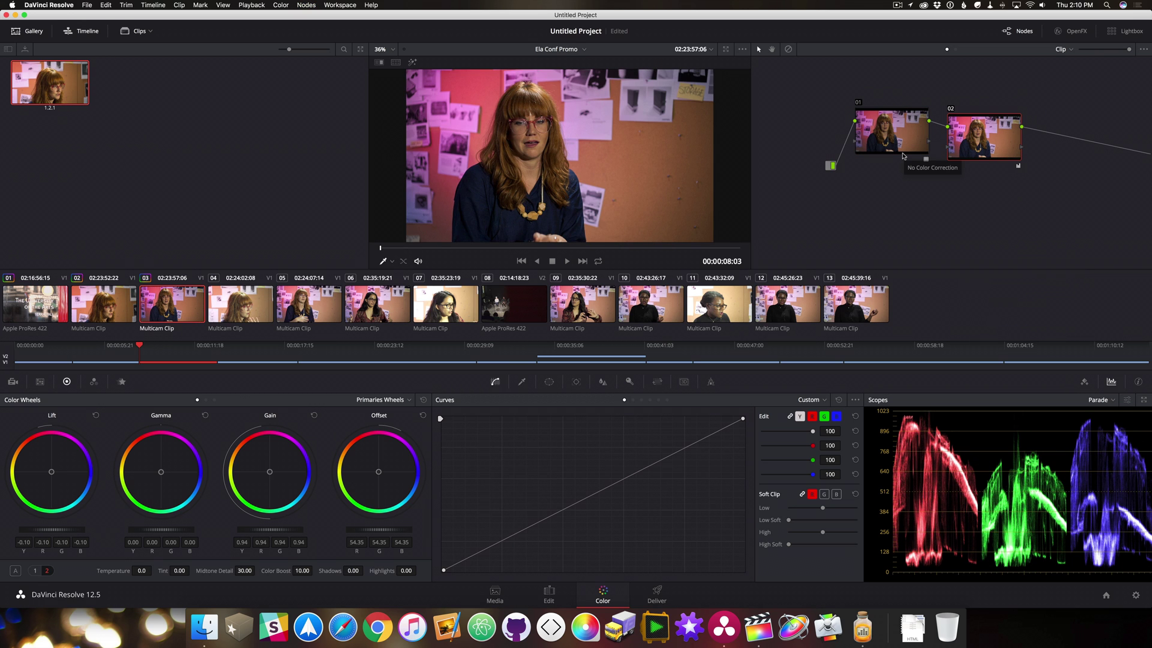
pyautogui.rightClick(540, 139)
pyautogui.click(570, 145)
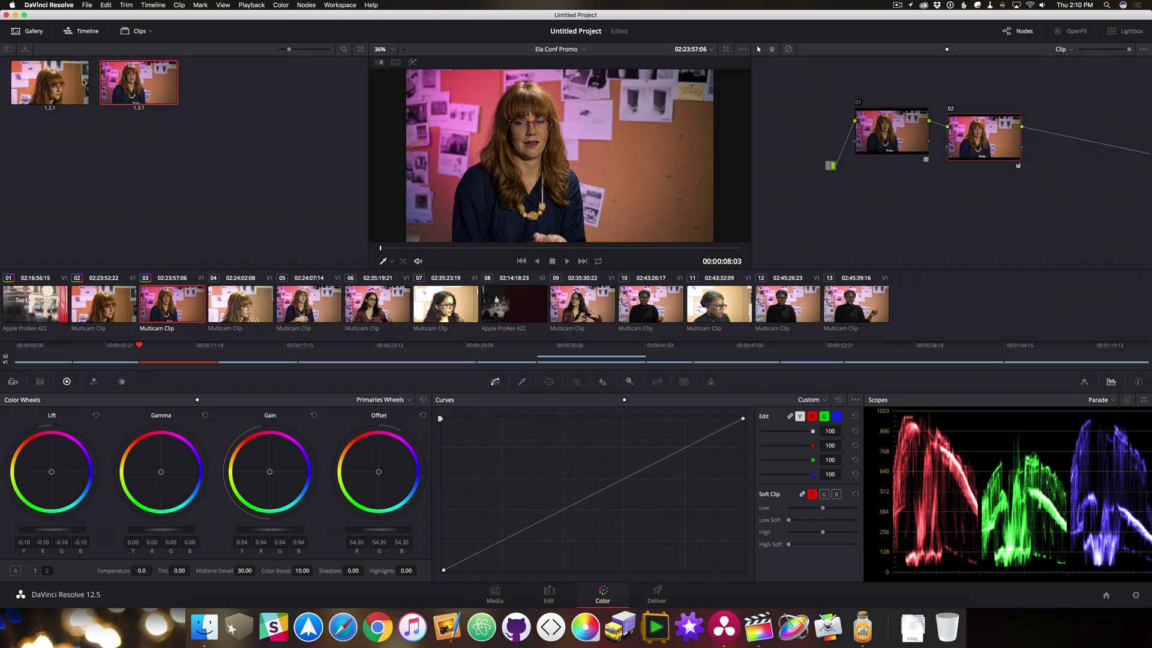
# Apply gallery still 1.2.1's grade to clip 04.
pyautogui.click(237, 301)
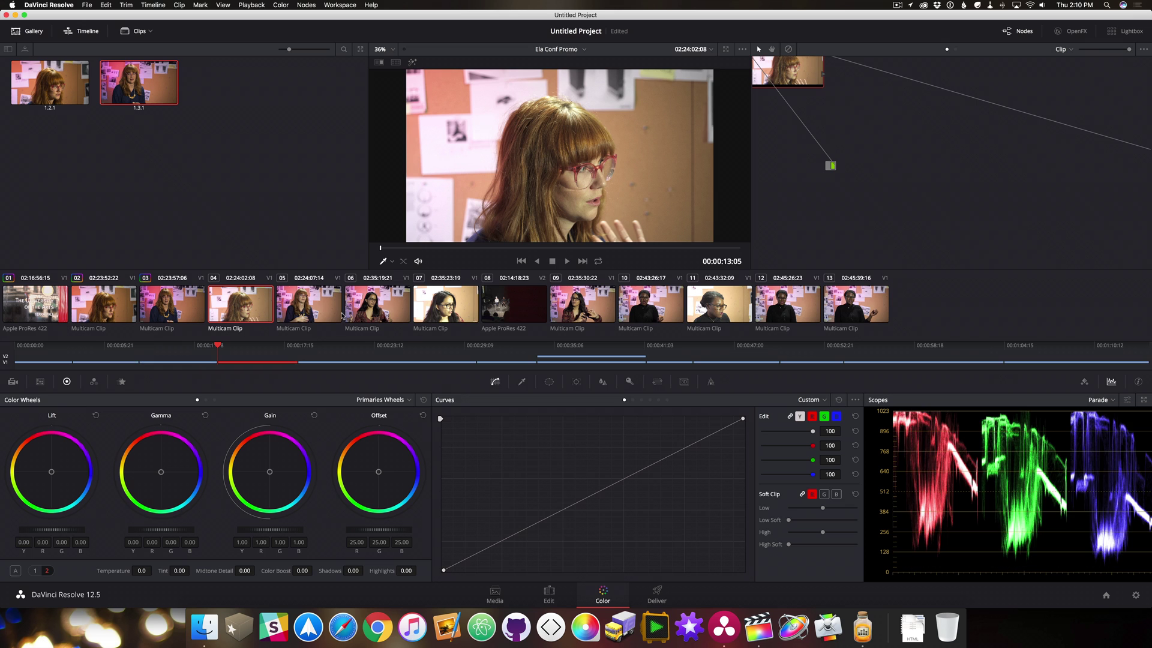
pyautogui.click(719, 312)
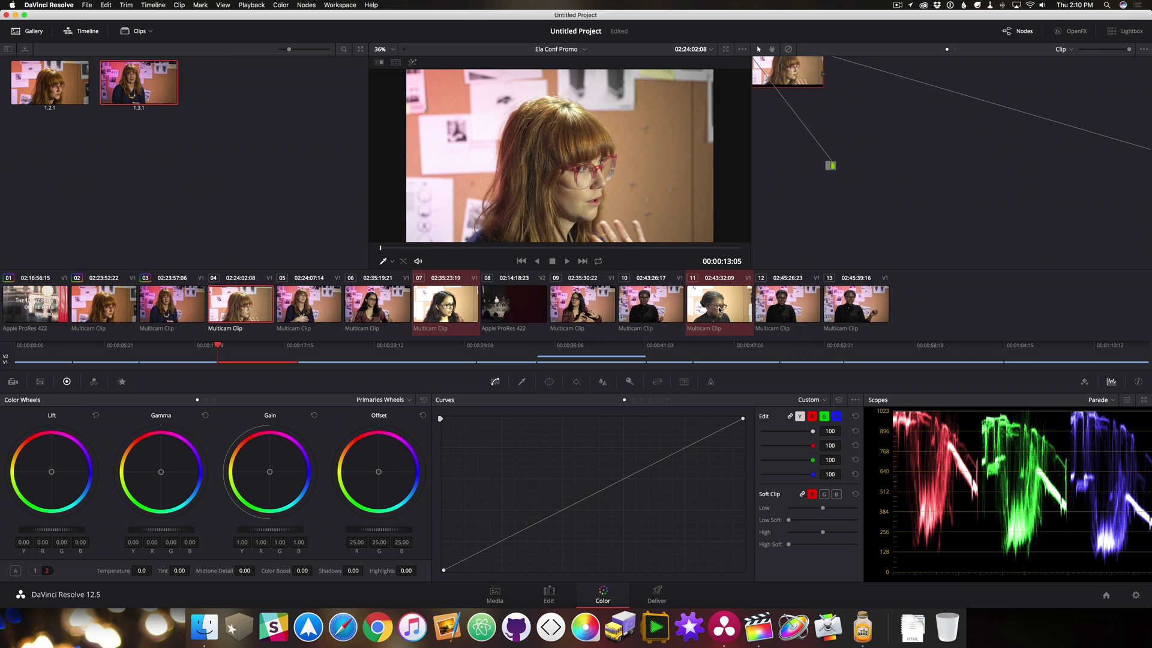
pyautogui.rightClick(53, 81)
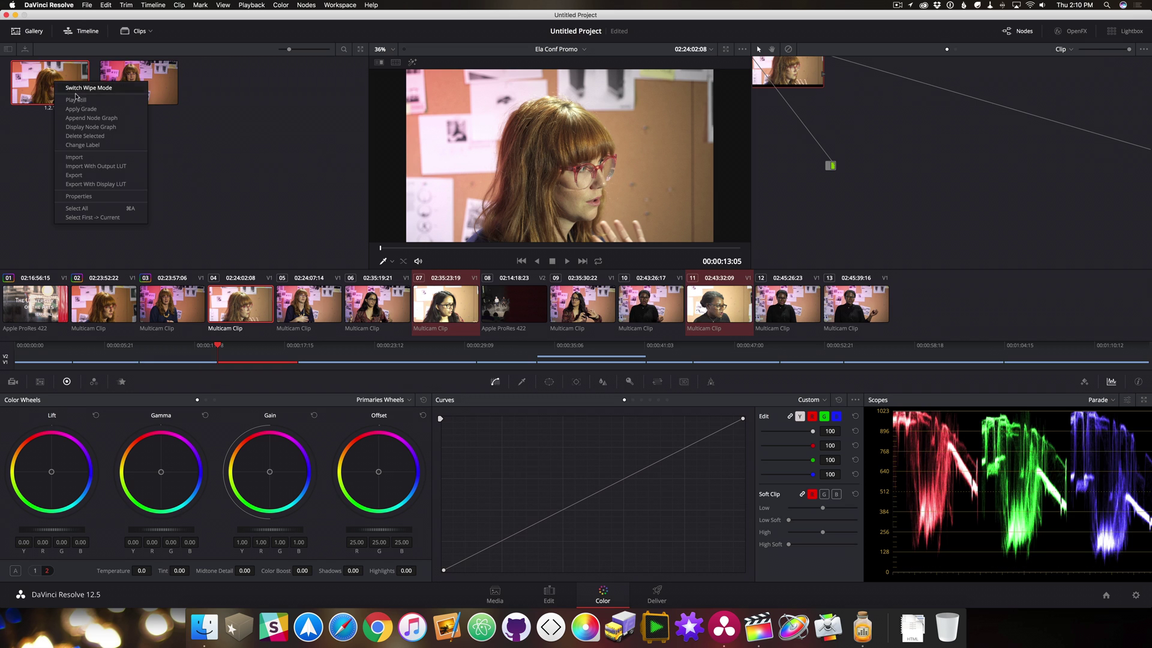
pyautogui.click(86, 109)
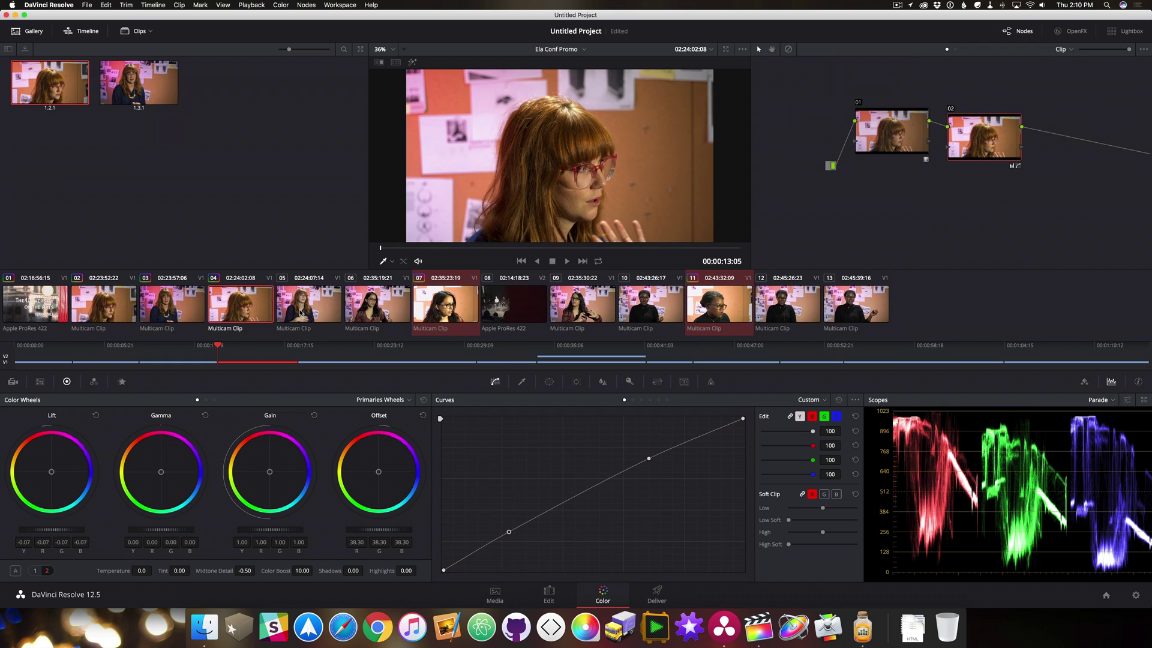
# Apply still 1.3.1's grade to clips 05–13 and check the result on clip 06.
pyautogui.click(301, 312)
pyautogui.moveTo(446, 318); pyautogui.dragTo(858, 309)
pyautogui.rightClick(144, 87)
pyautogui.click(180, 91)
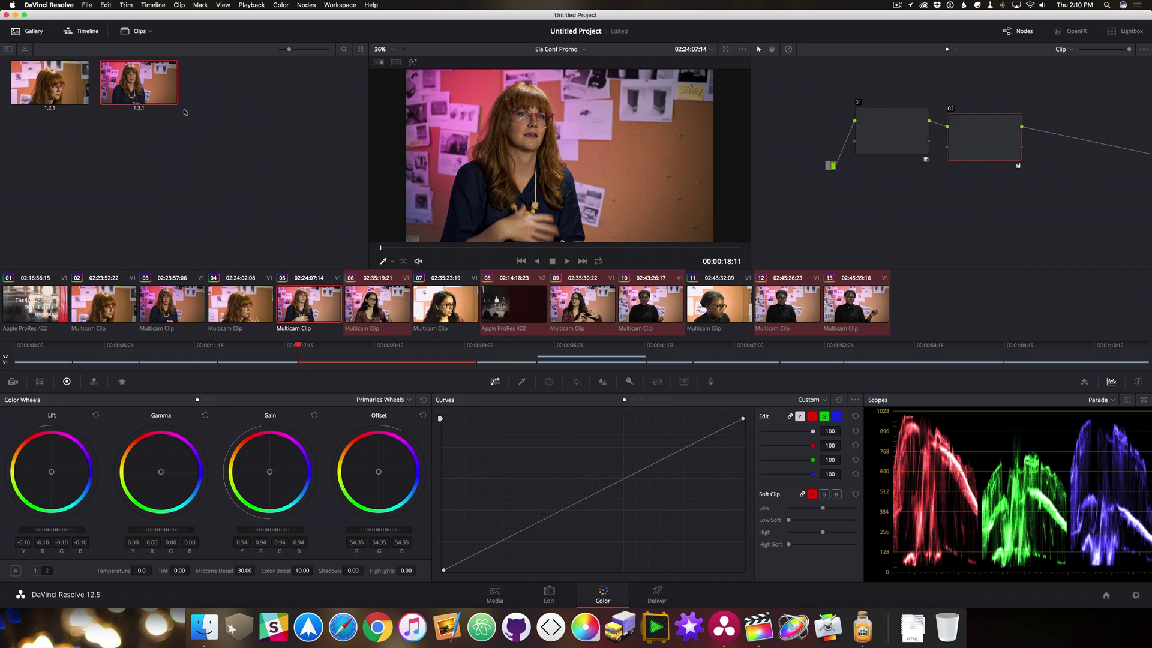
pyautogui.scroll(2, 339, 348)
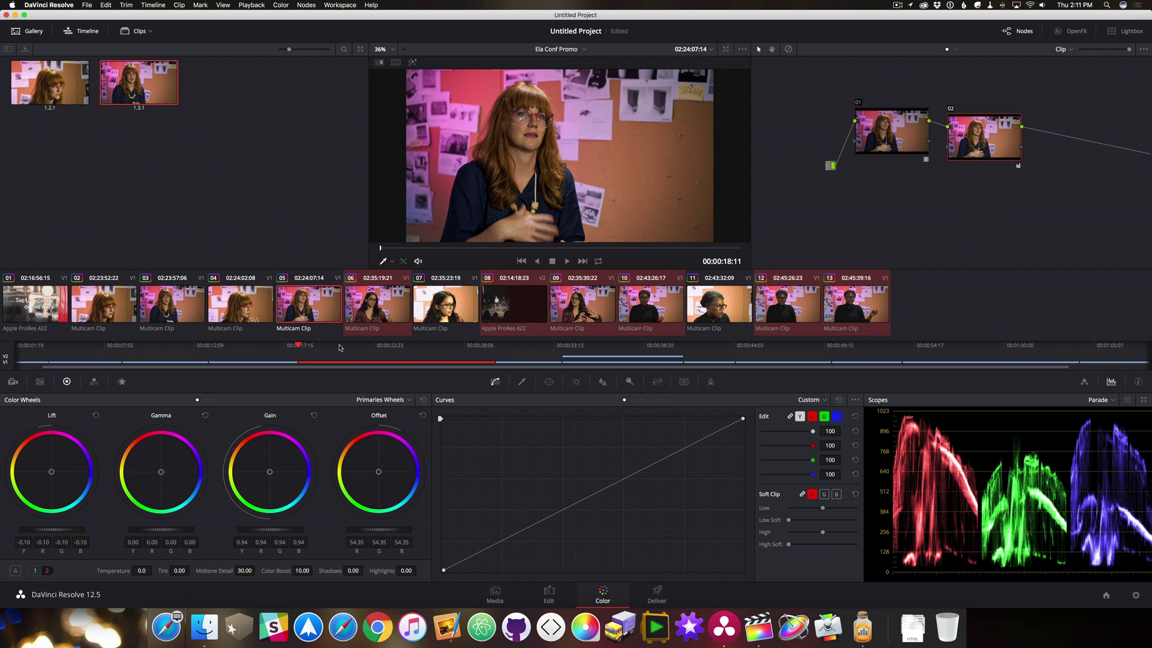
pyautogui.click(385, 317)
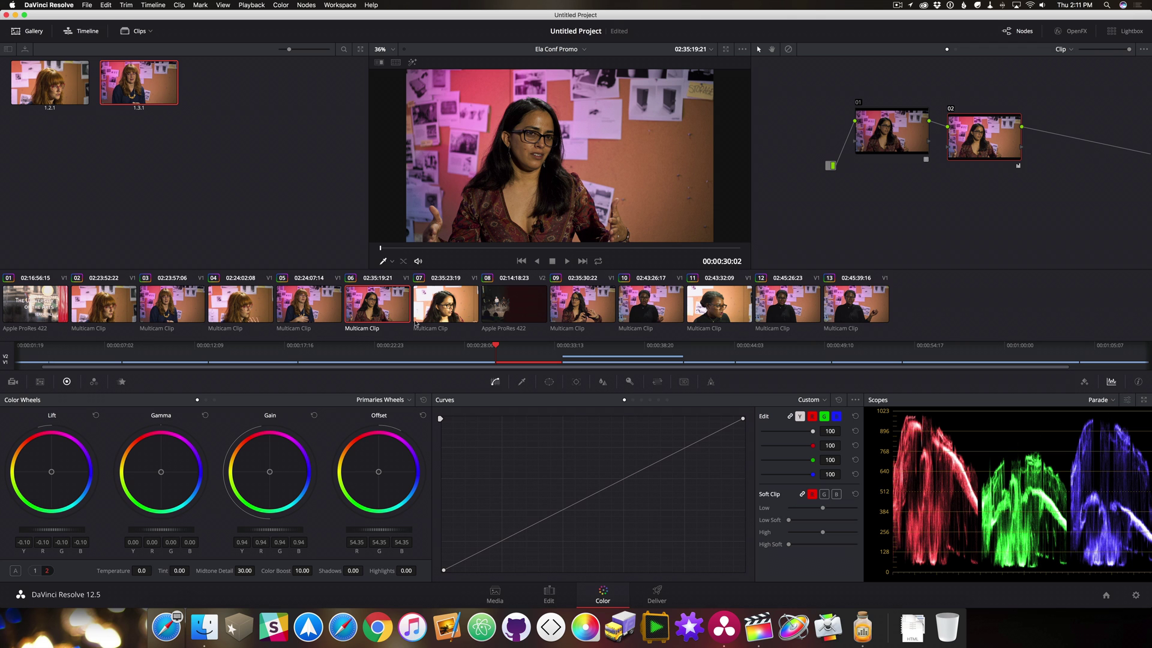
# On the Deliver page, choose the Final Cut Pro X render preset and open the Location file destination browser.
pyautogui.click(657, 594)
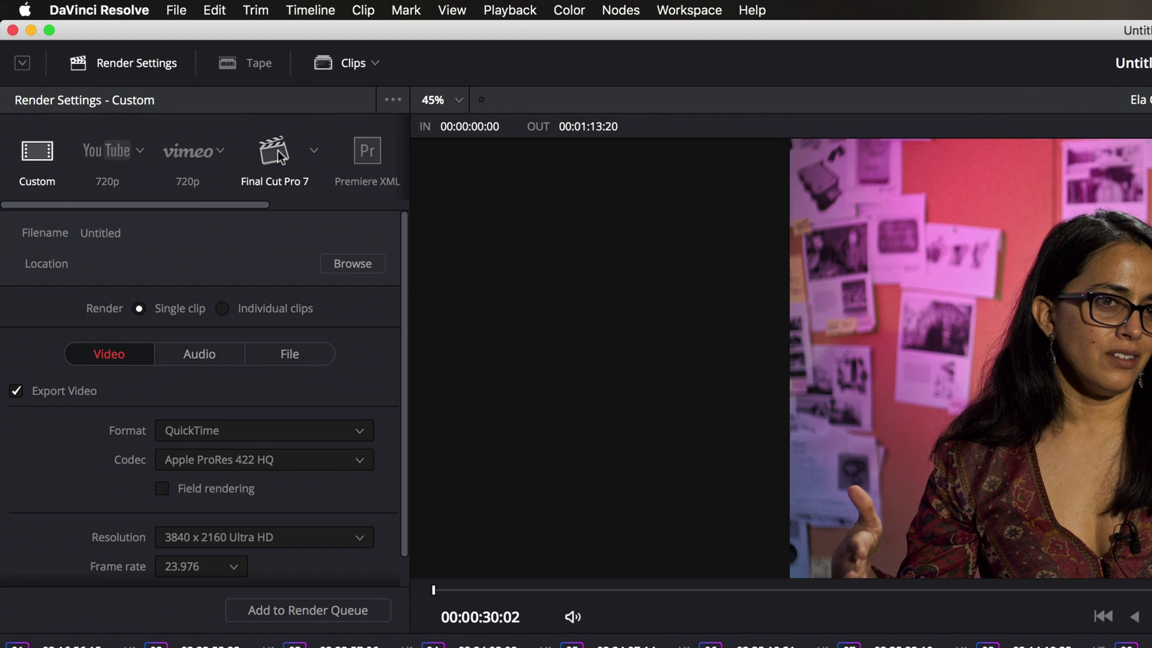
pyautogui.click(279, 157)
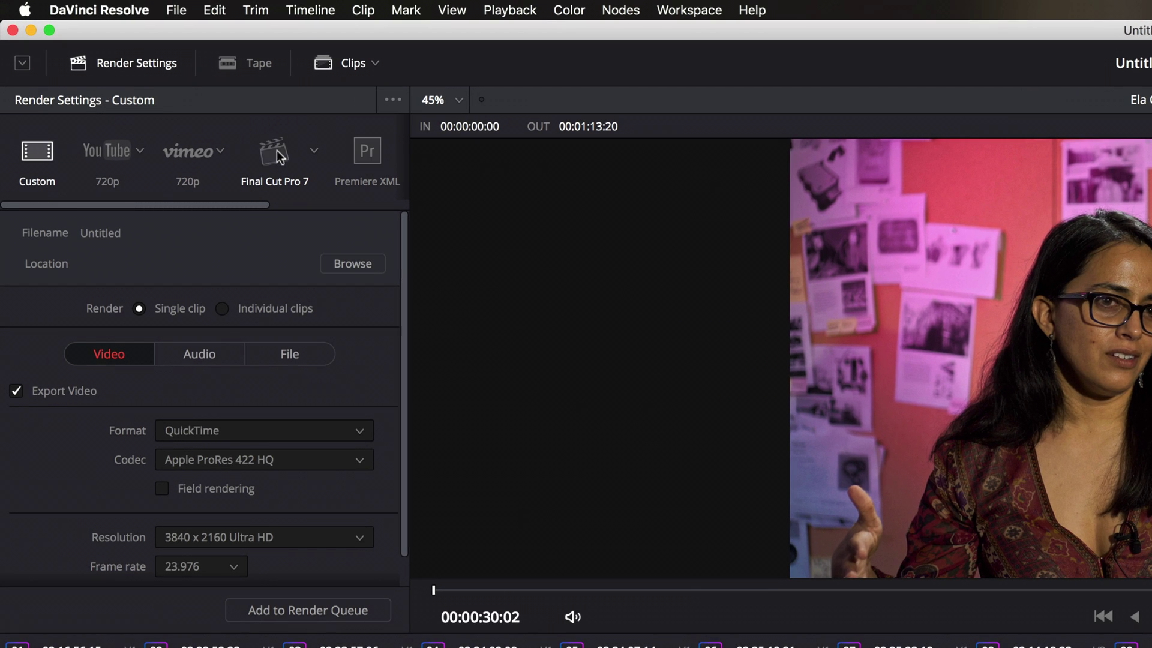
pyautogui.click(314, 150)
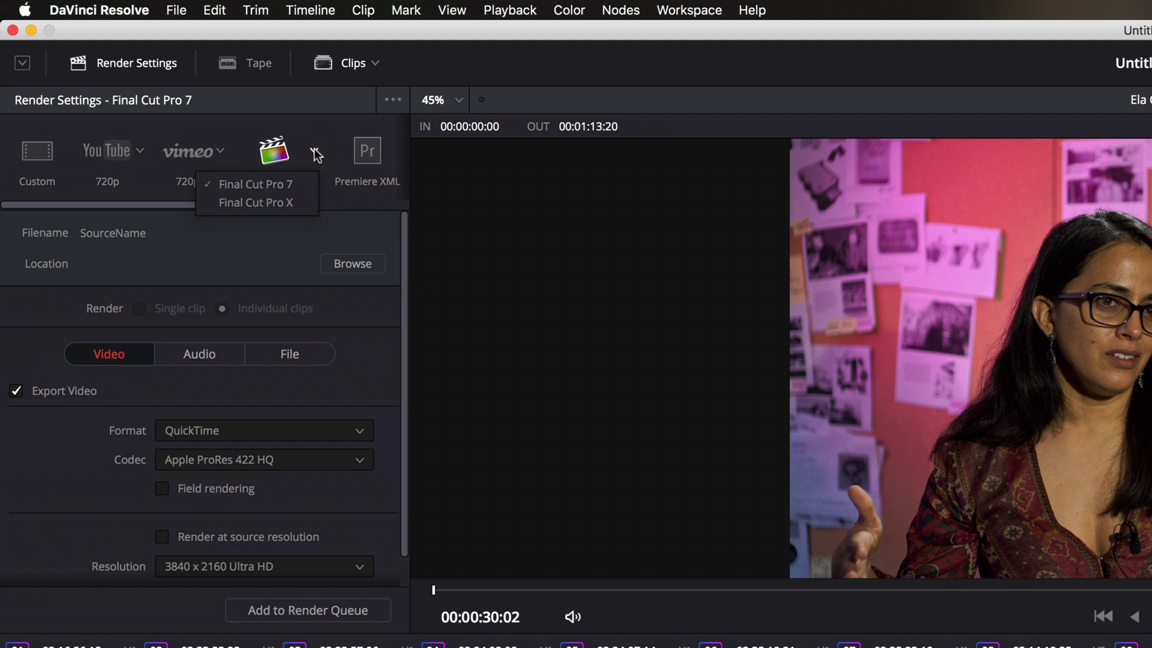
pyautogui.click(291, 204)
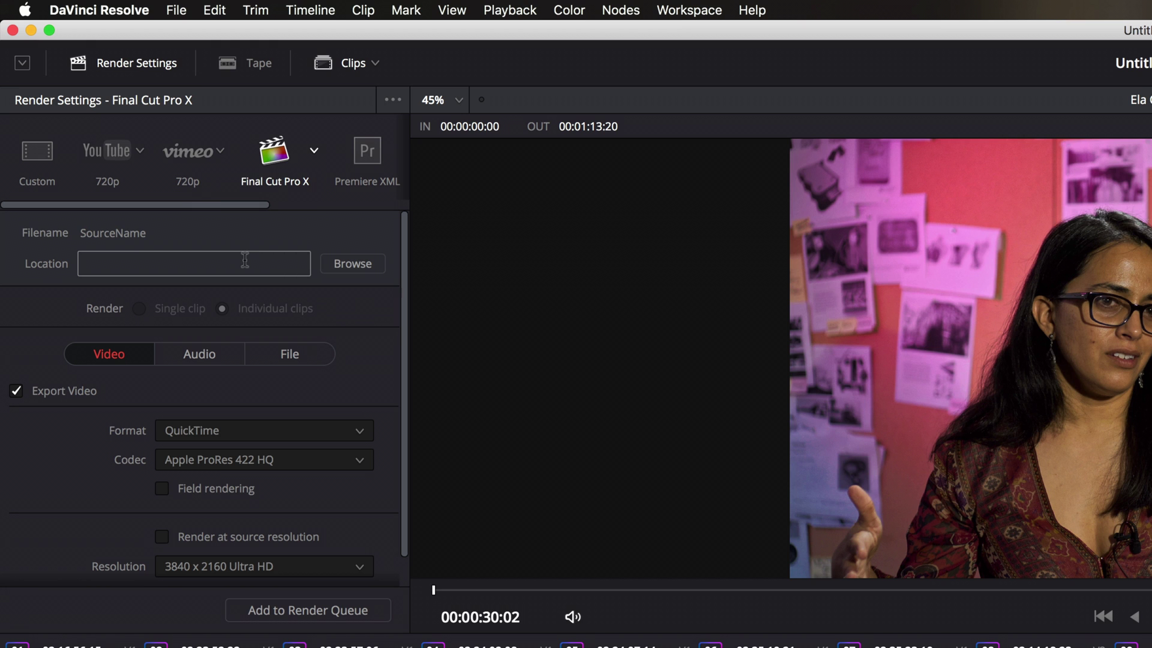
pyautogui.click(329, 264)
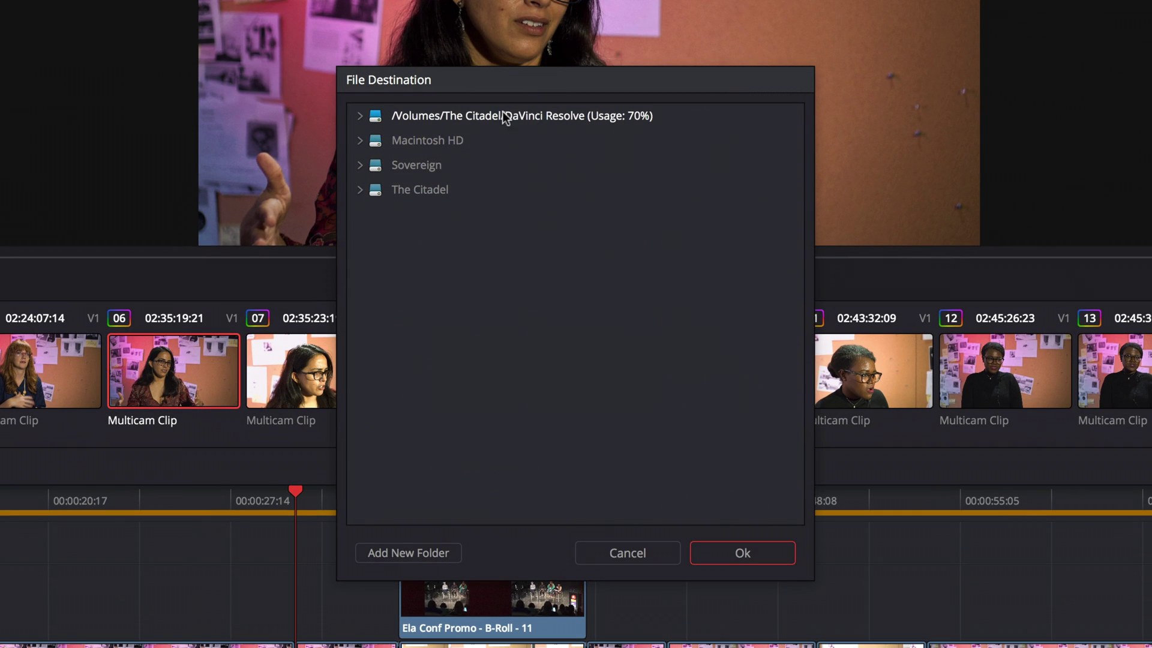
# Create an 'Ela Conf' folder under The Citadel's DaVinci Resolve folder and set it as the render location.
pyautogui.doubleClick(519, 112)
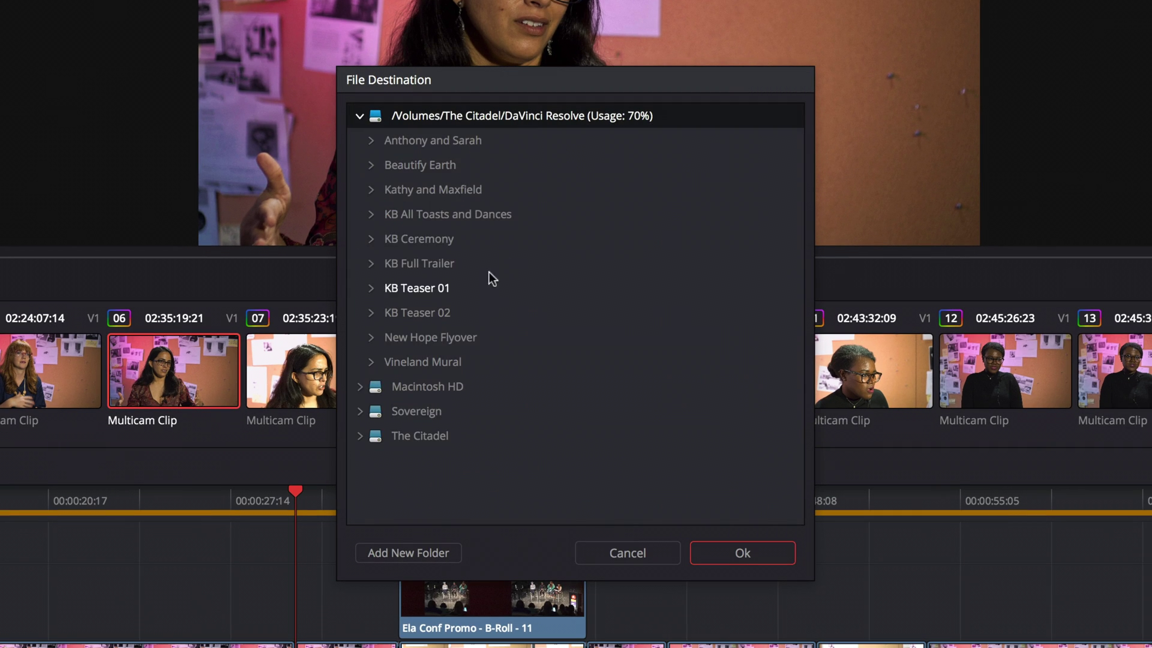
pyautogui.click(420, 549)
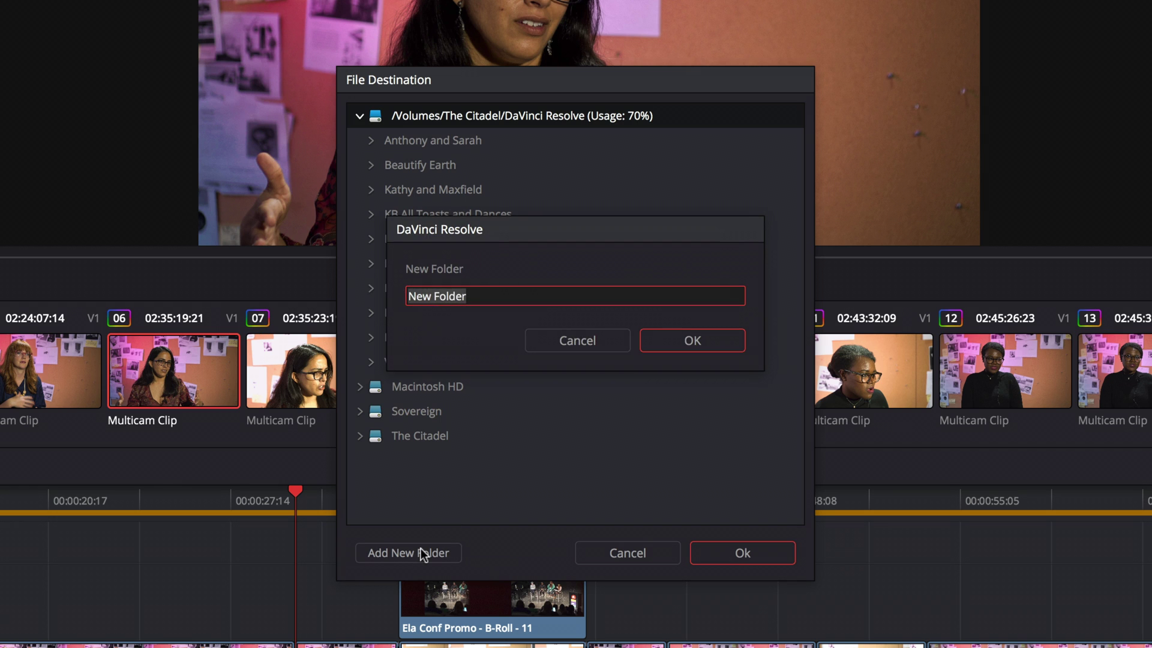
pyautogui.write('Ela Conf')
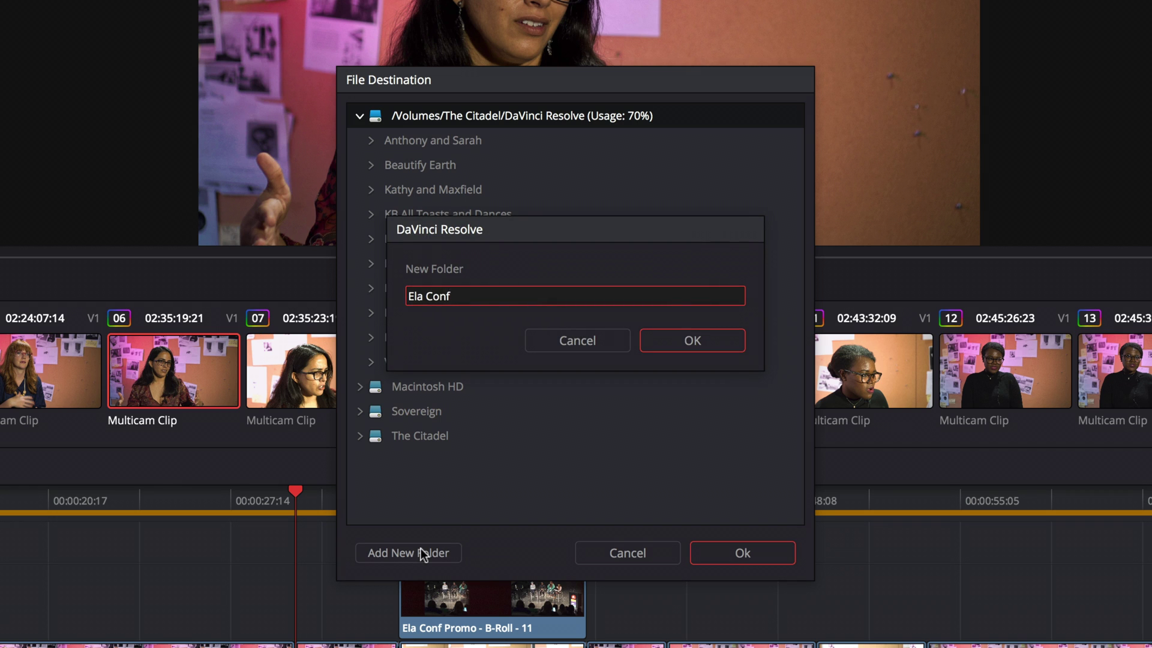
pyautogui.click(693, 341)
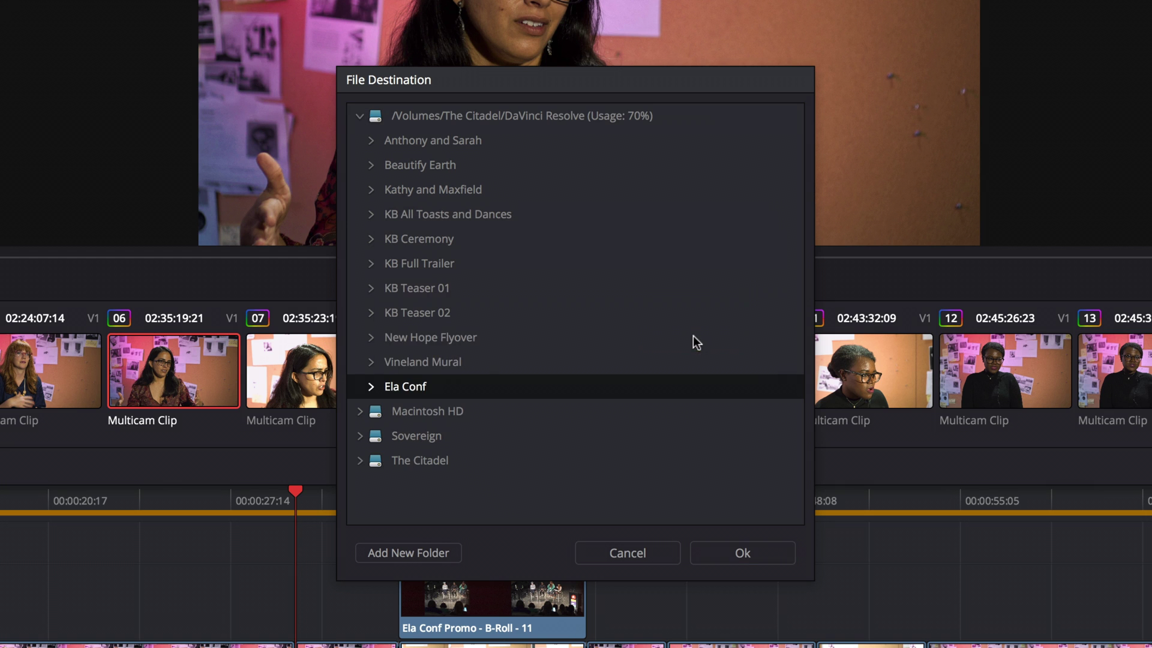
pyautogui.doubleClick(426, 387)
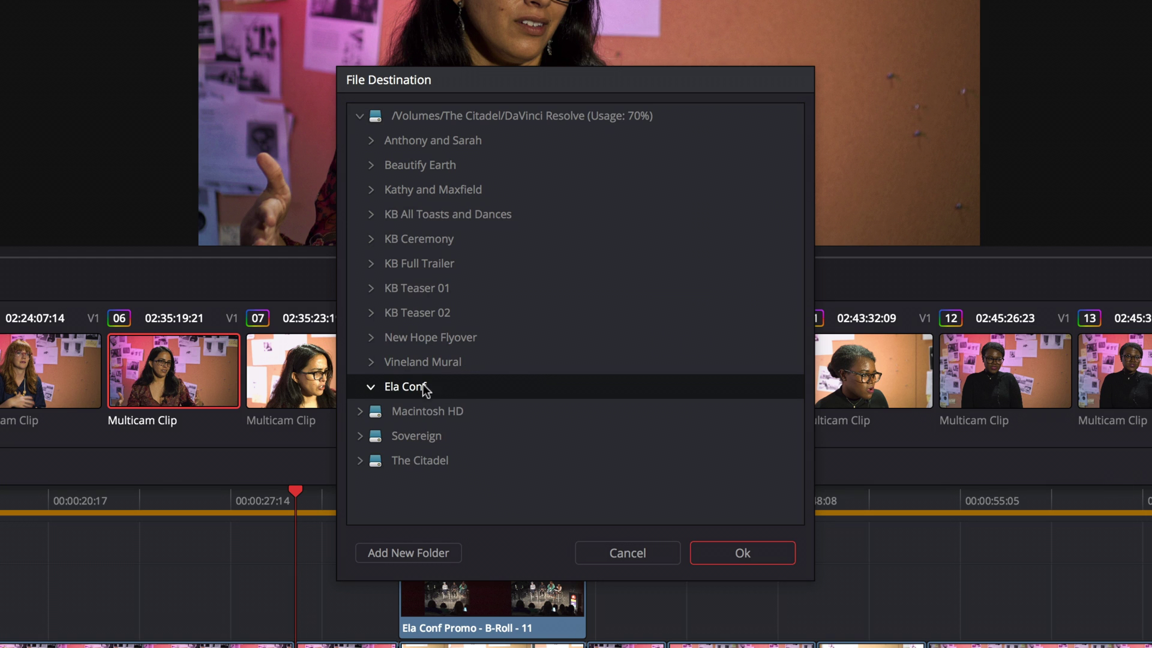
pyautogui.click(753, 555)
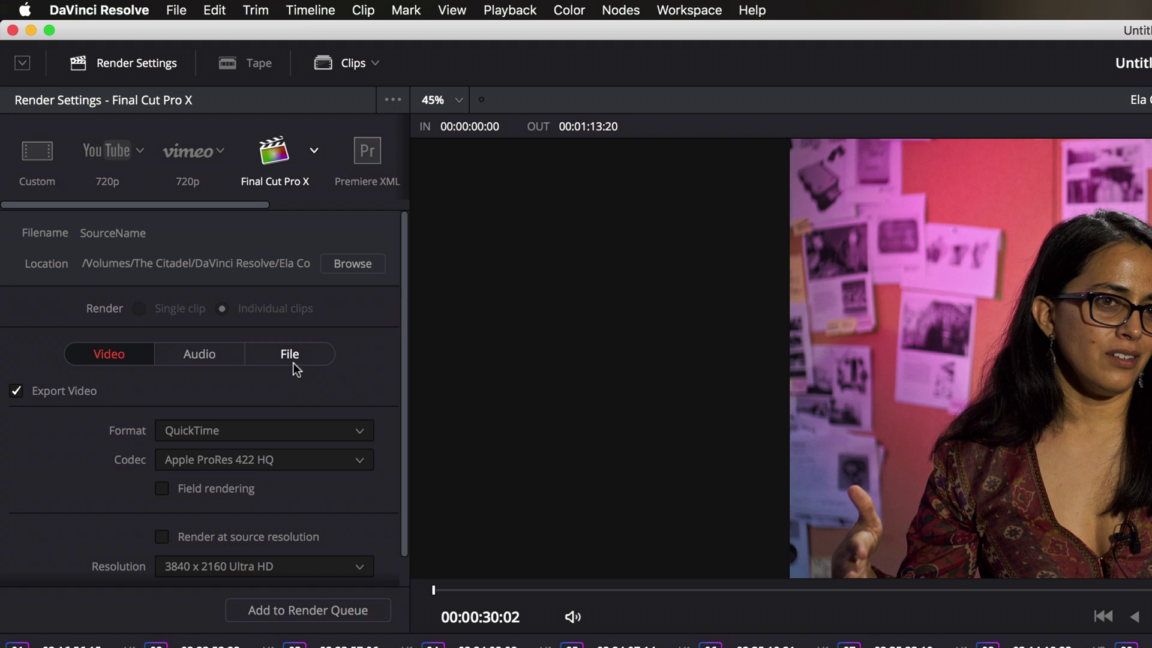
# Queue the Final Cut Pro X job for Ela Conf Promo and render all 13 clips.
pyautogui.scroll(-1, 362, 372)
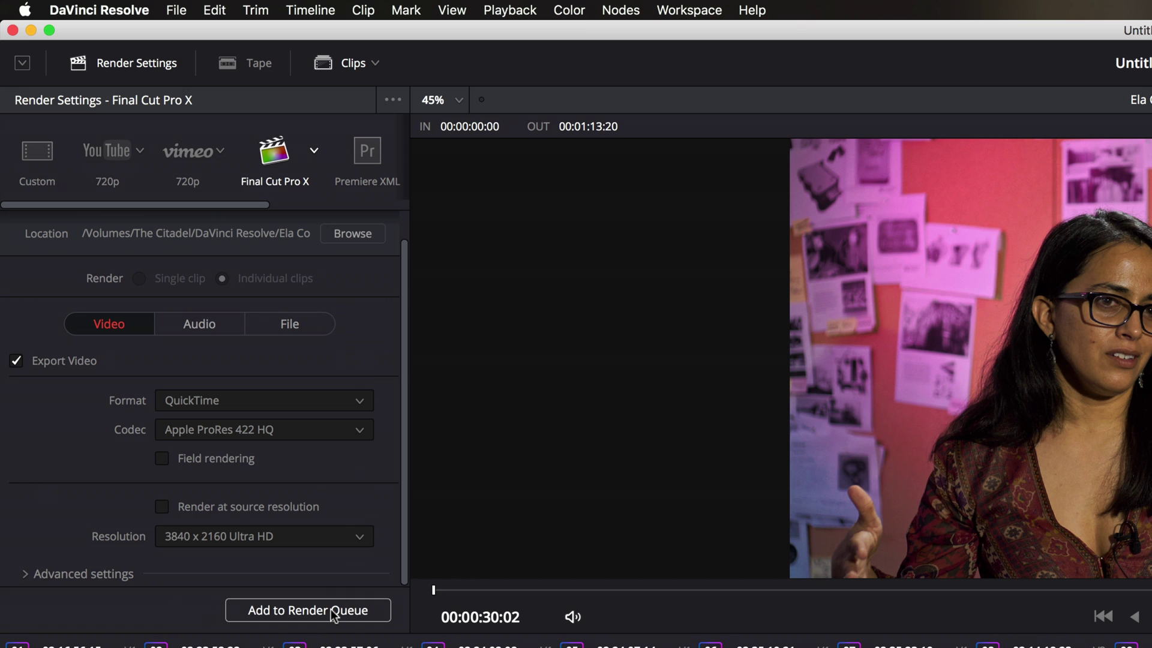
pyautogui.click(307, 610)
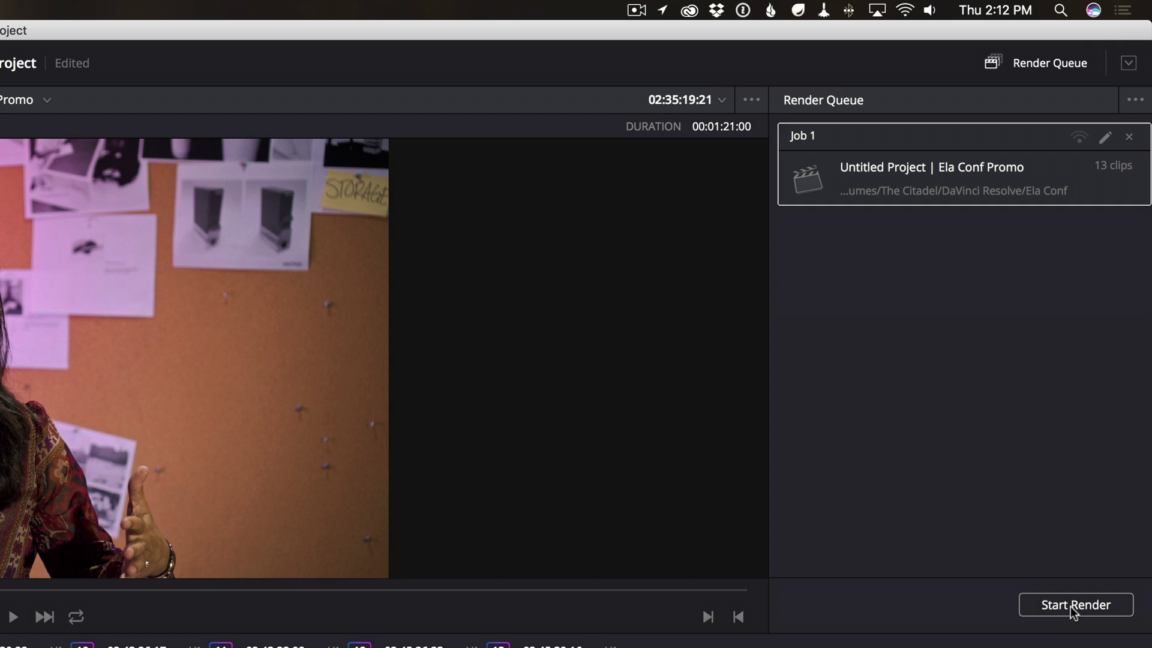
pyautogui.click(1071, 606)
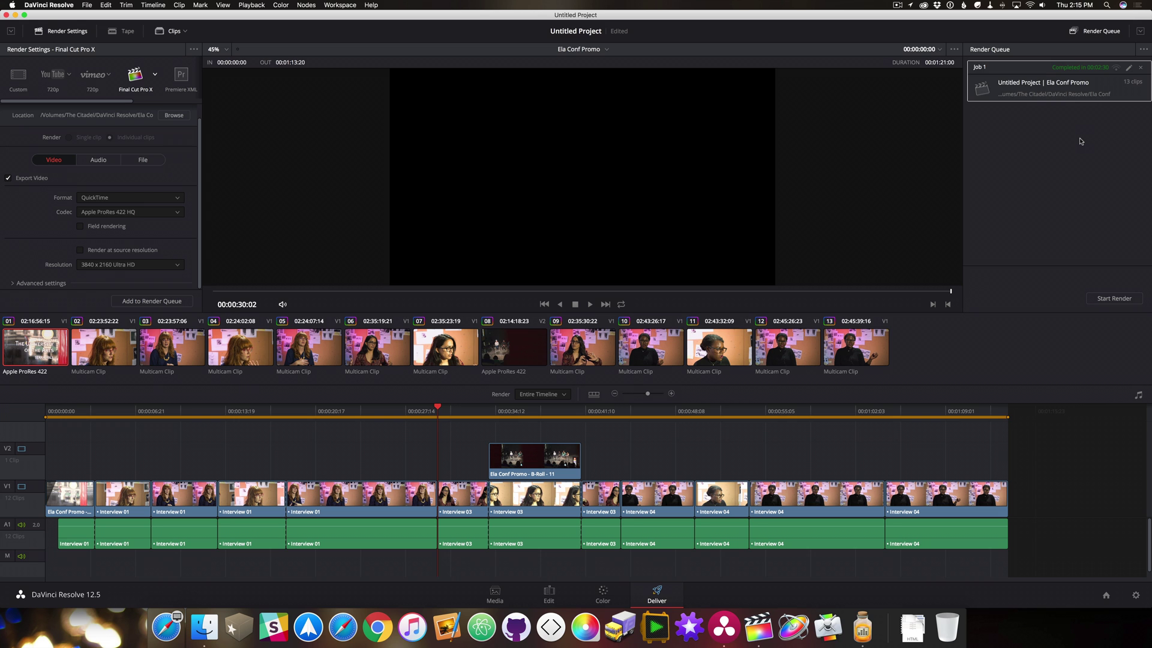
# In Final Cut Pro, import the Ela Conf Promo .fcpxml from The Citadel/DaVinci Resolve/Ela Conf.
pyautogui.click(757, 624)
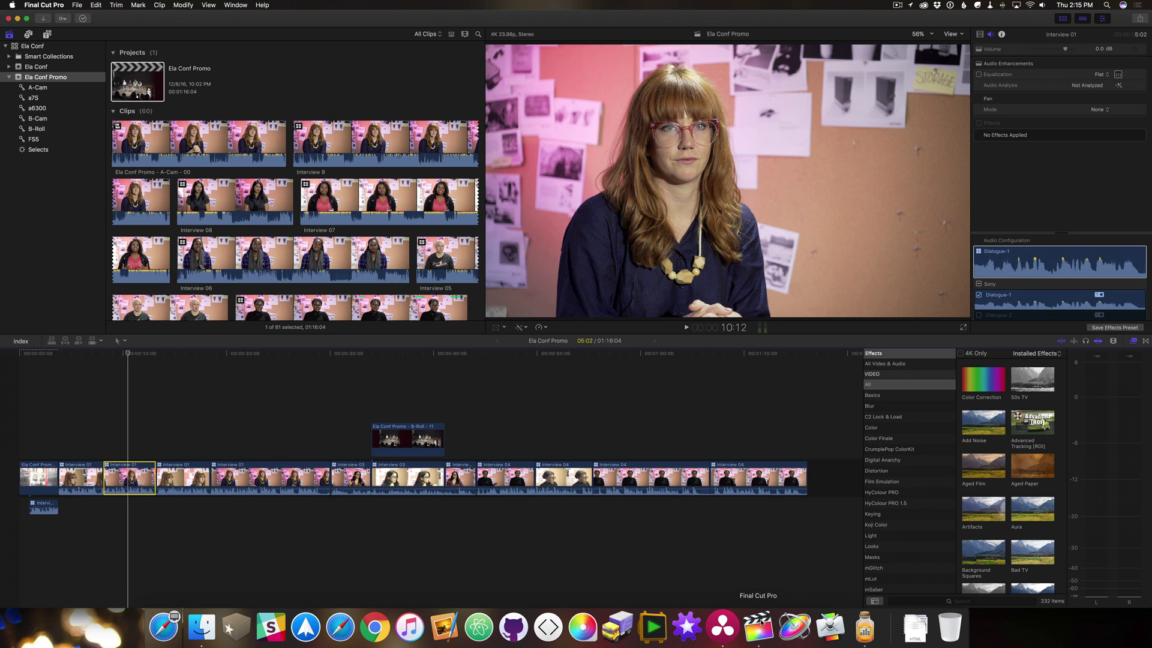
pyautogui.click(74, 5)
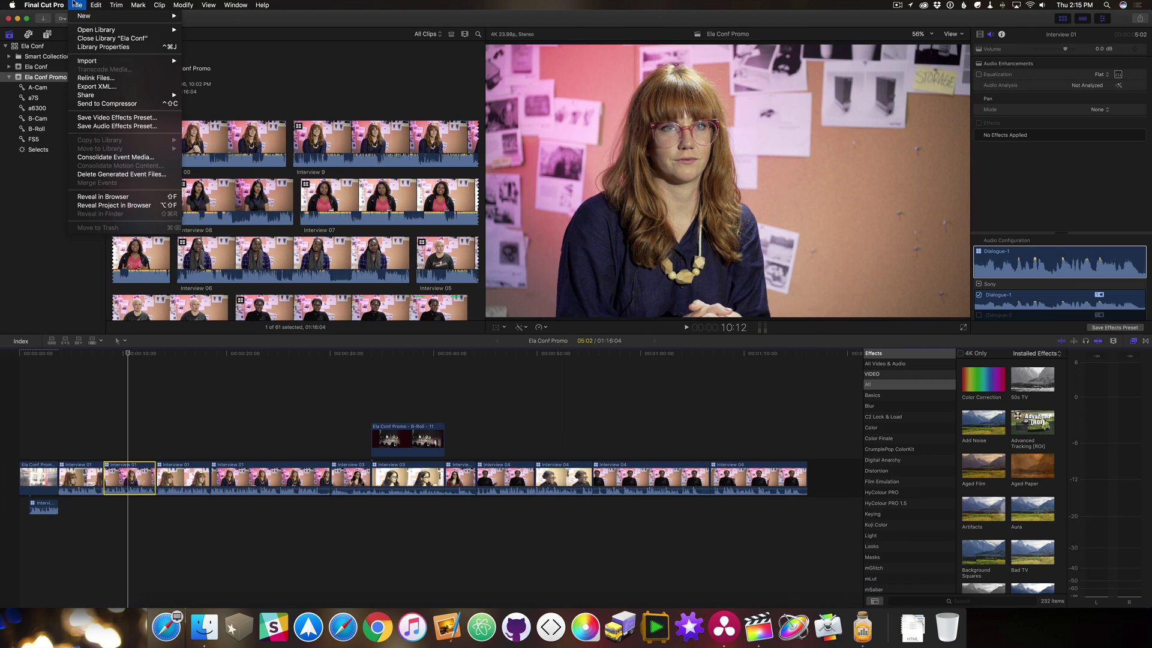
pyautogui.moveTo(85, 60)
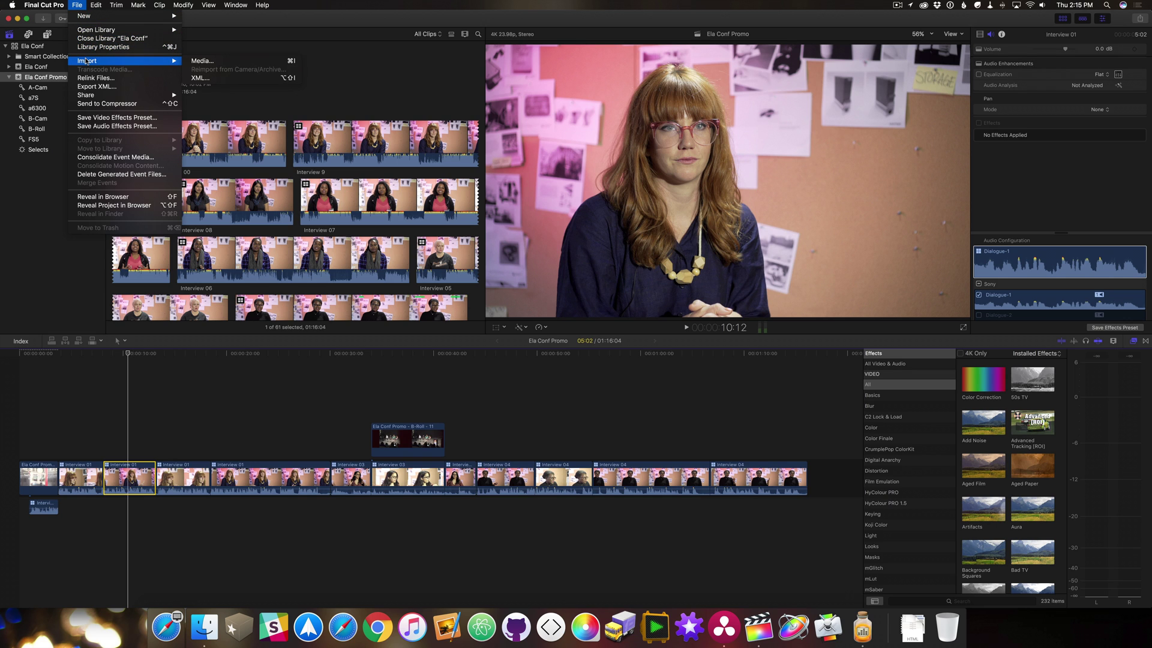
pyautogui.click(207, 78)
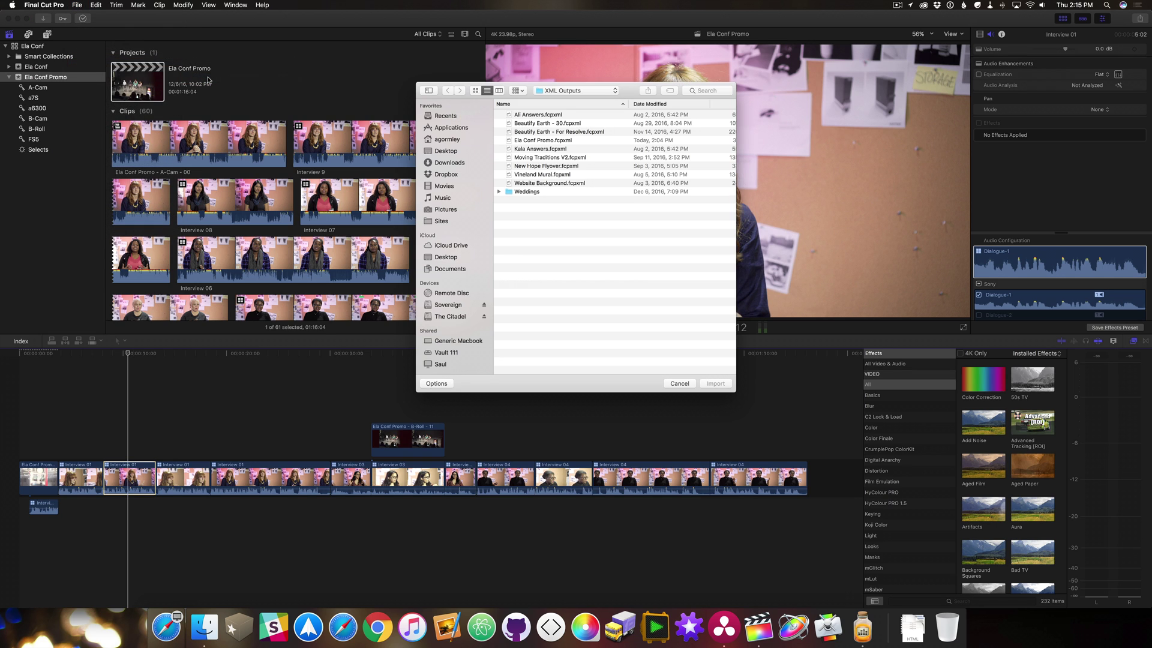
pyautogui.click(598, 93)
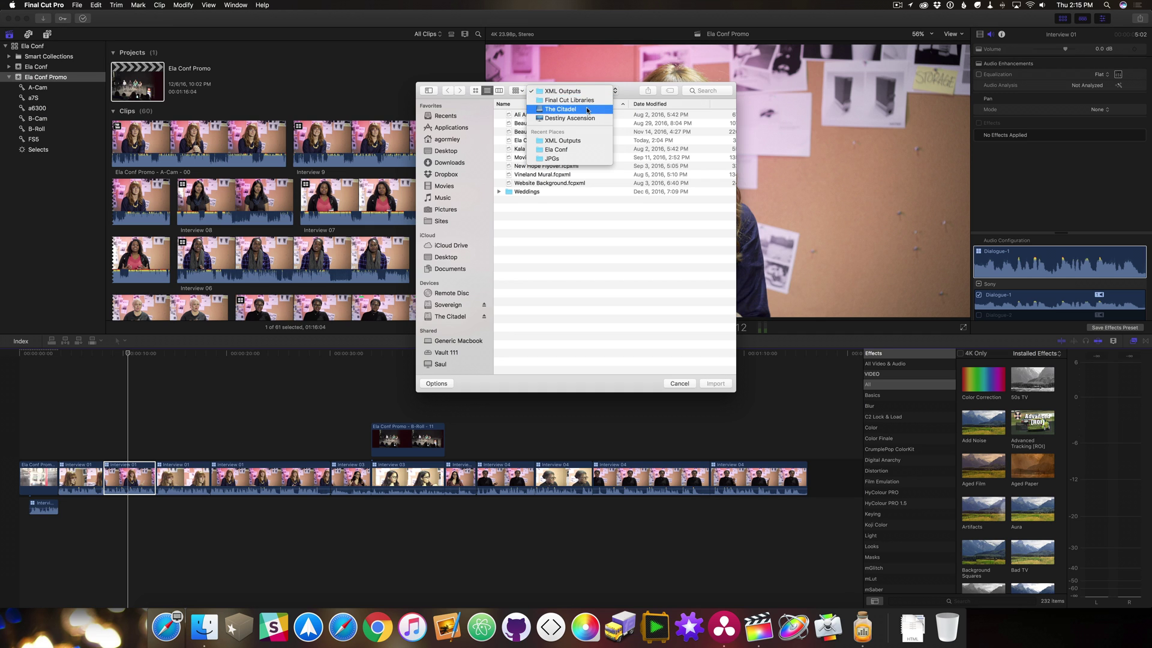
pyautogui.click(587, 110)
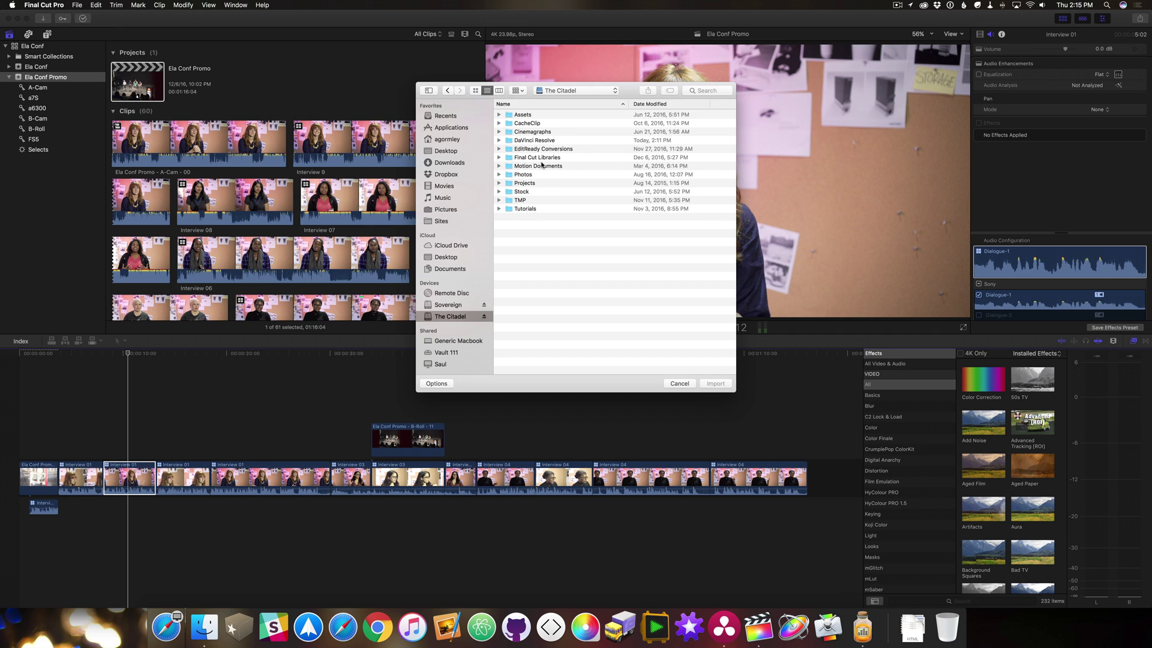
pyautogui.doubleClick(546, 141)
pyautogui.doubleClick(549, 141)
pyautogui.click(561, 115)
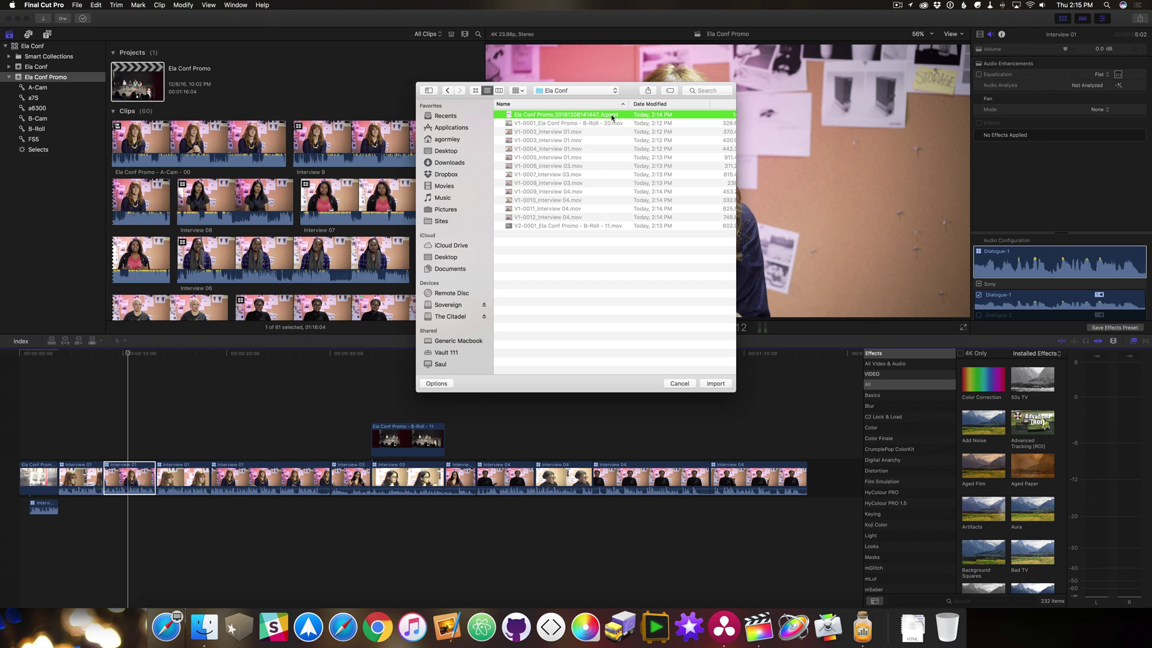
pyautogui.click(715, 383)
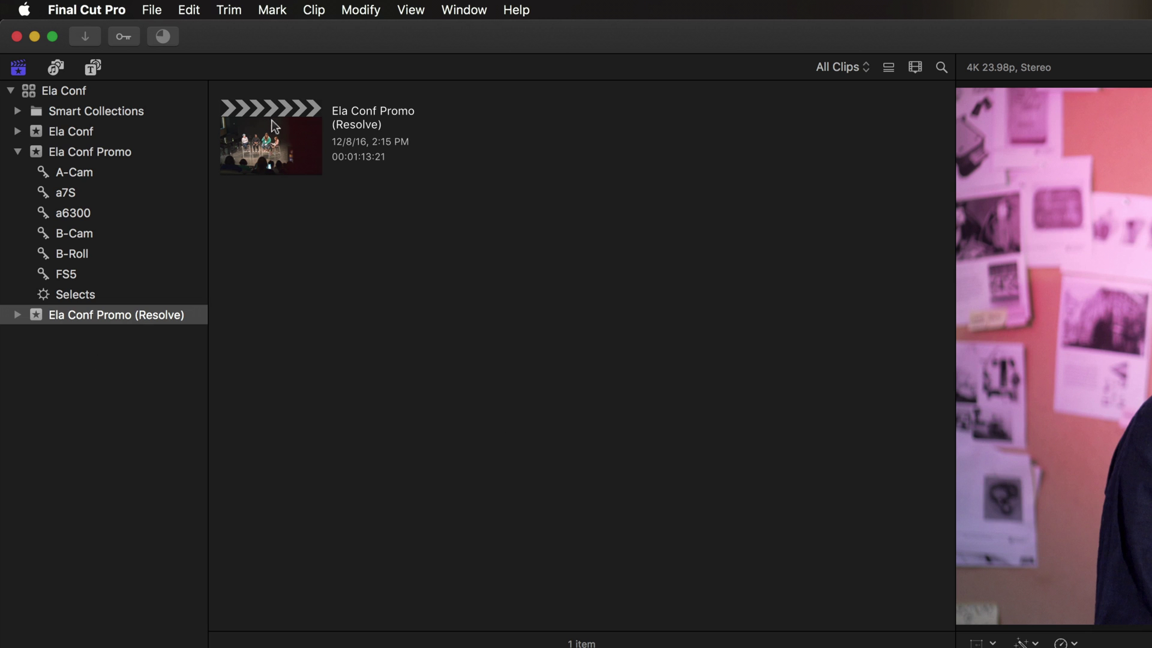
# Open the Ela Conf Promo (Resolve) project in the timeline and show the Share export destinations.
pyautogui.doubleClick(268, 151)
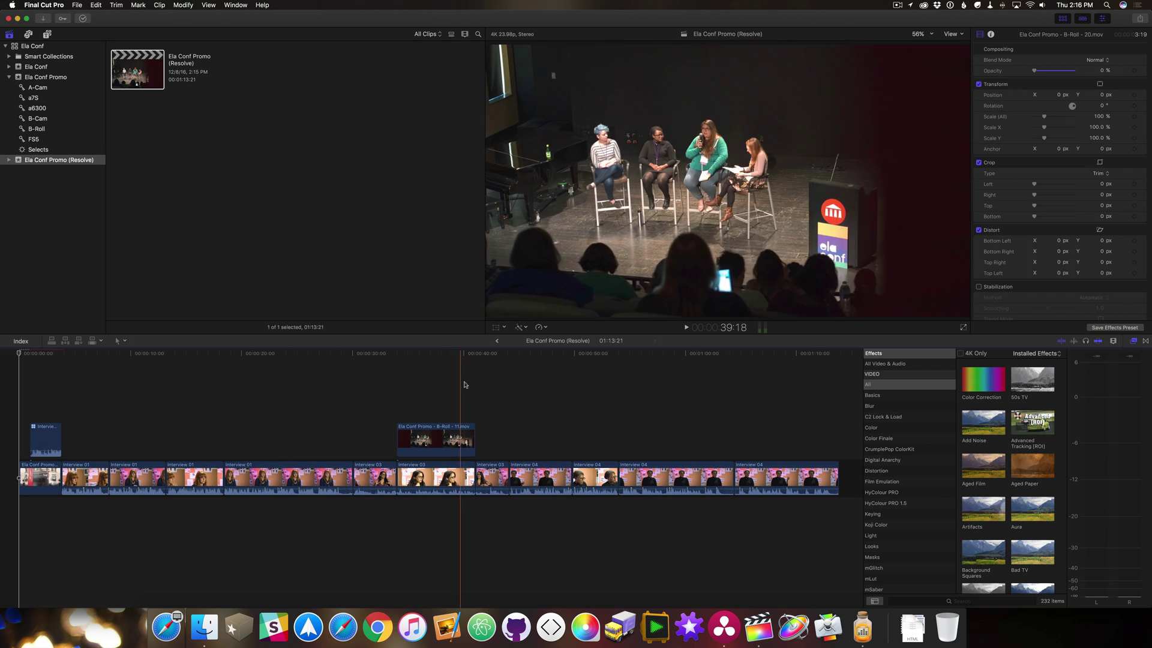
pyautogui.click(1140, 19)
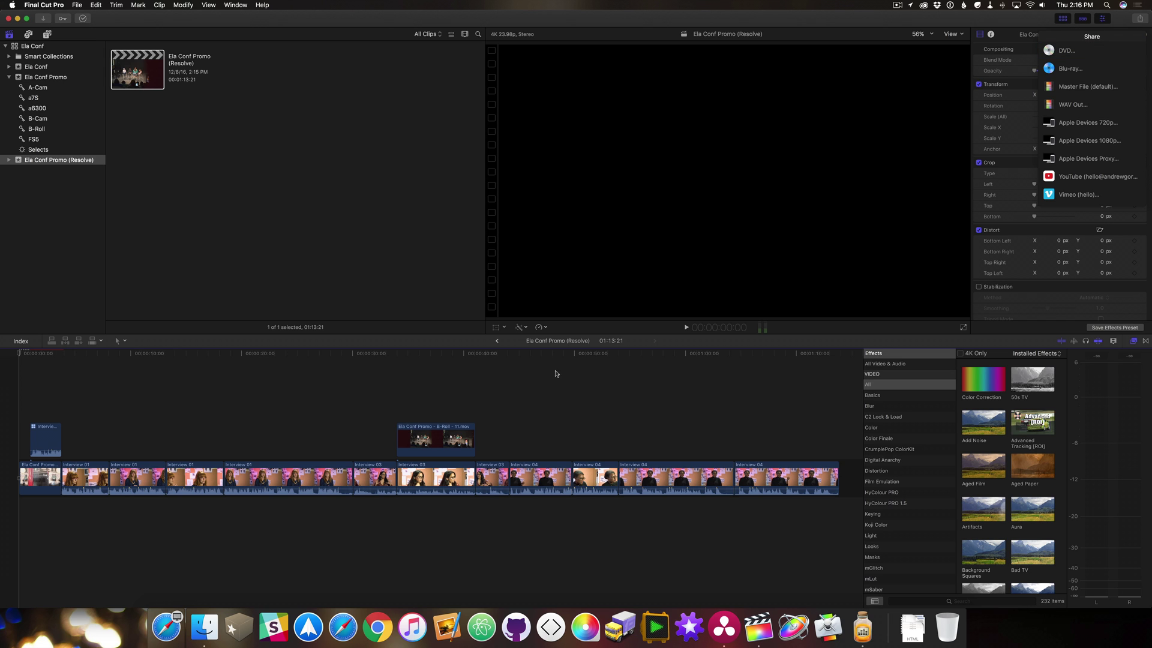
pyautogui.moveTo(474, 430); pyautogui.dragTo(504, 433)
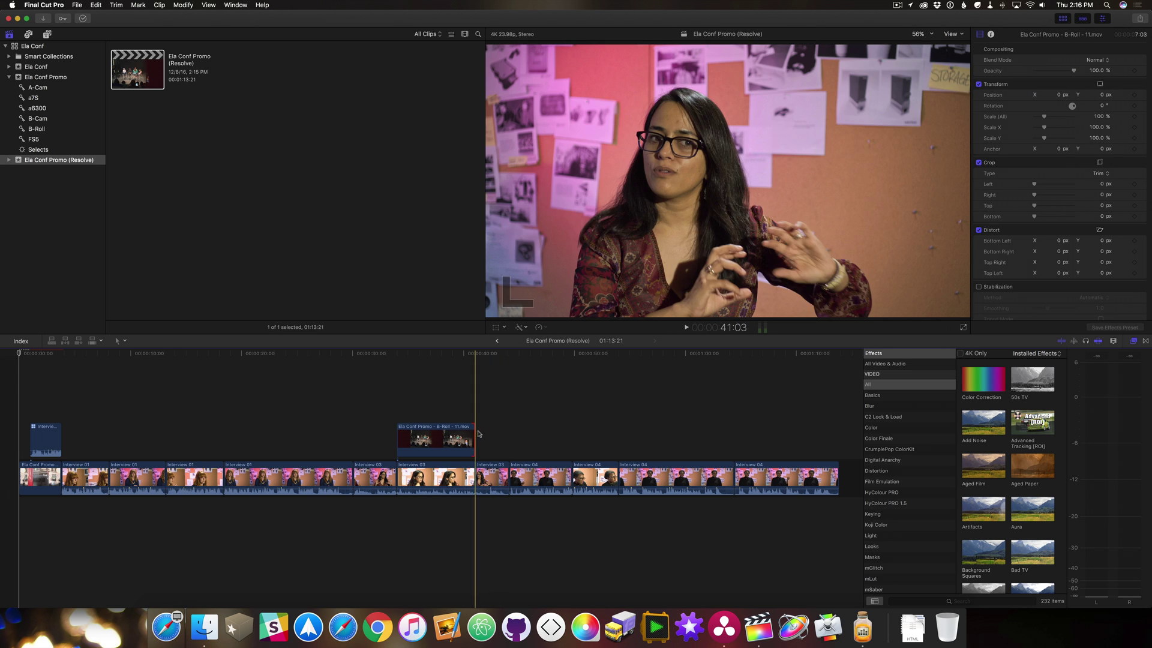